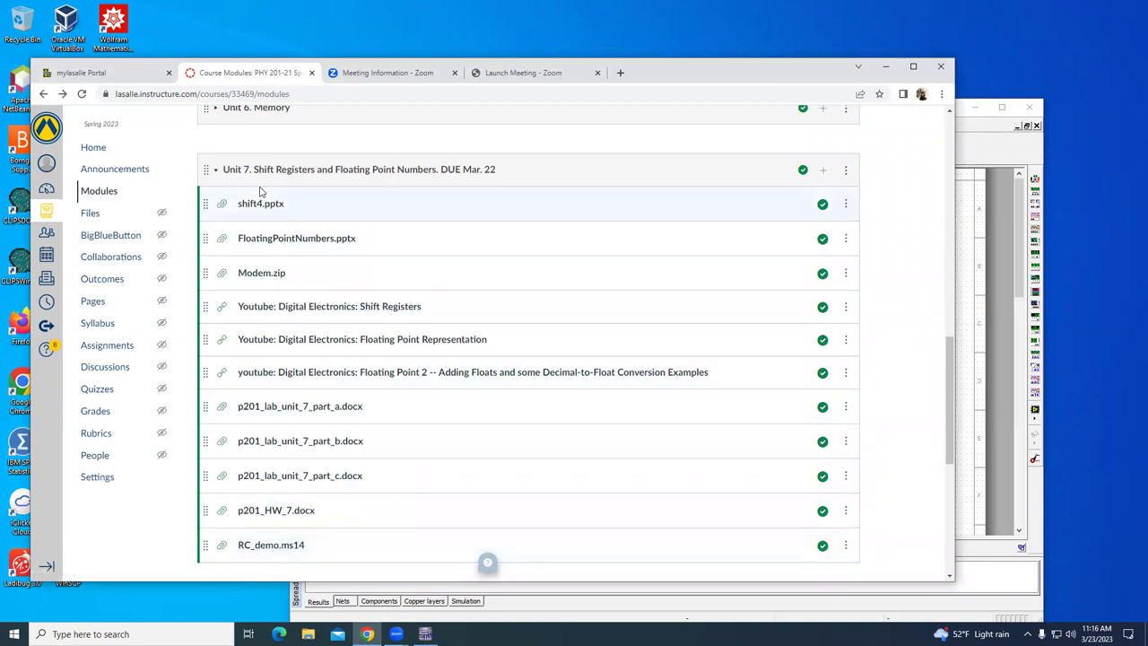
- Minimize the Chrome Canvas modules page to reveal the Multisim RC_demo schematic
click(886, 66)
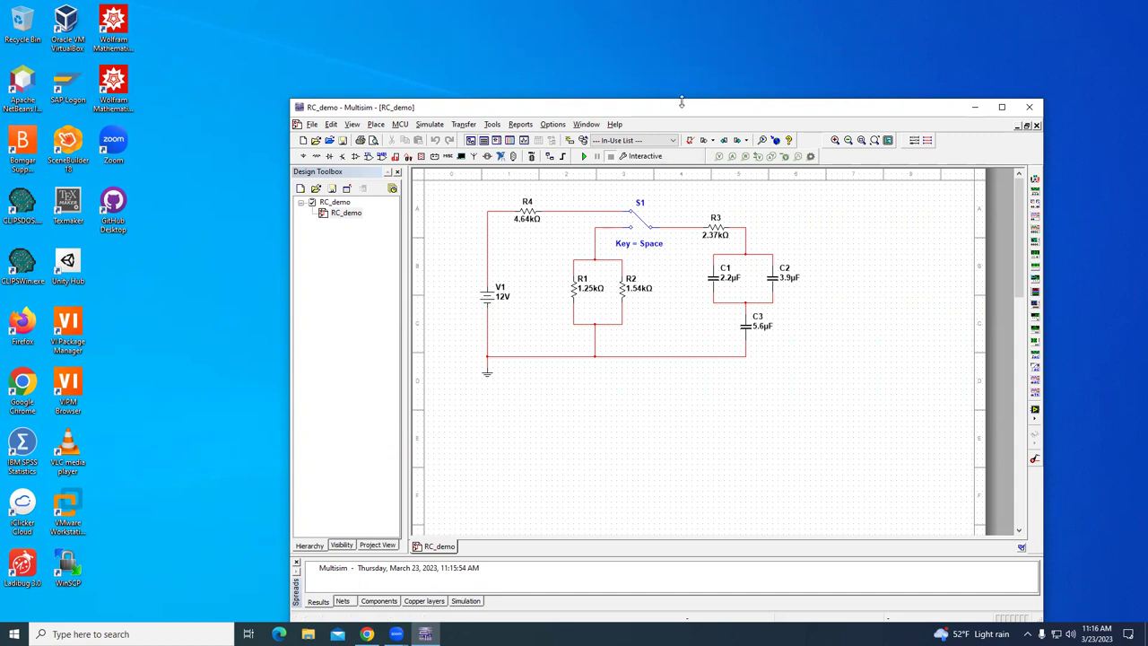
- Place four-channel oscilloscope XSC1 at the schematic's upper right
drag(655, 112, 523, 76)
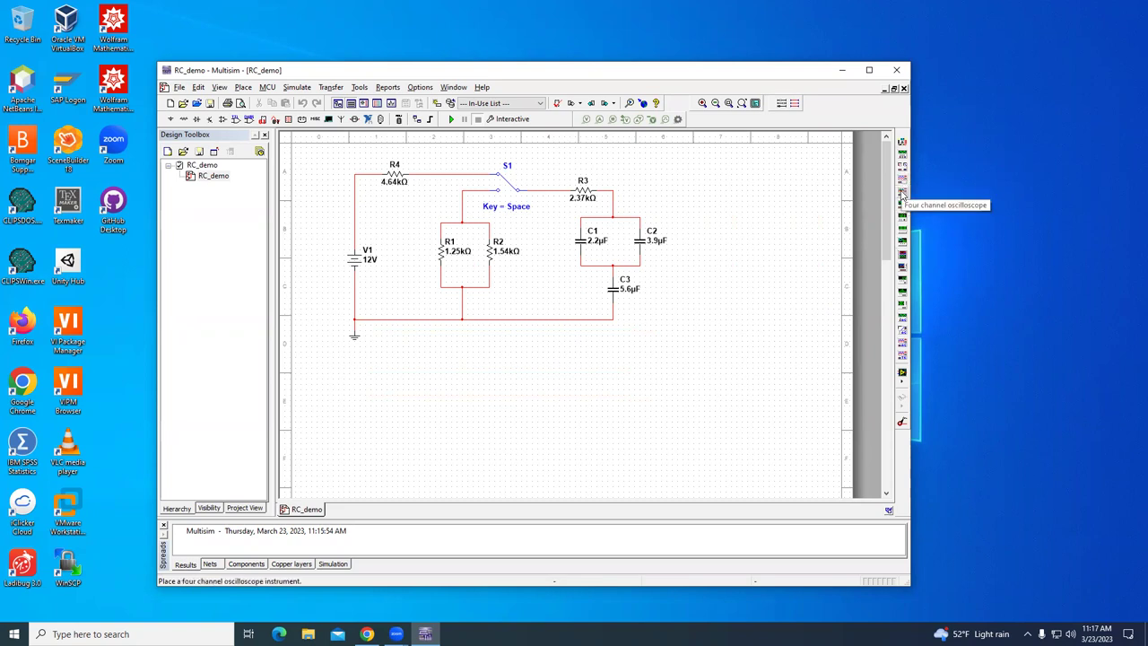
click(903, 195)
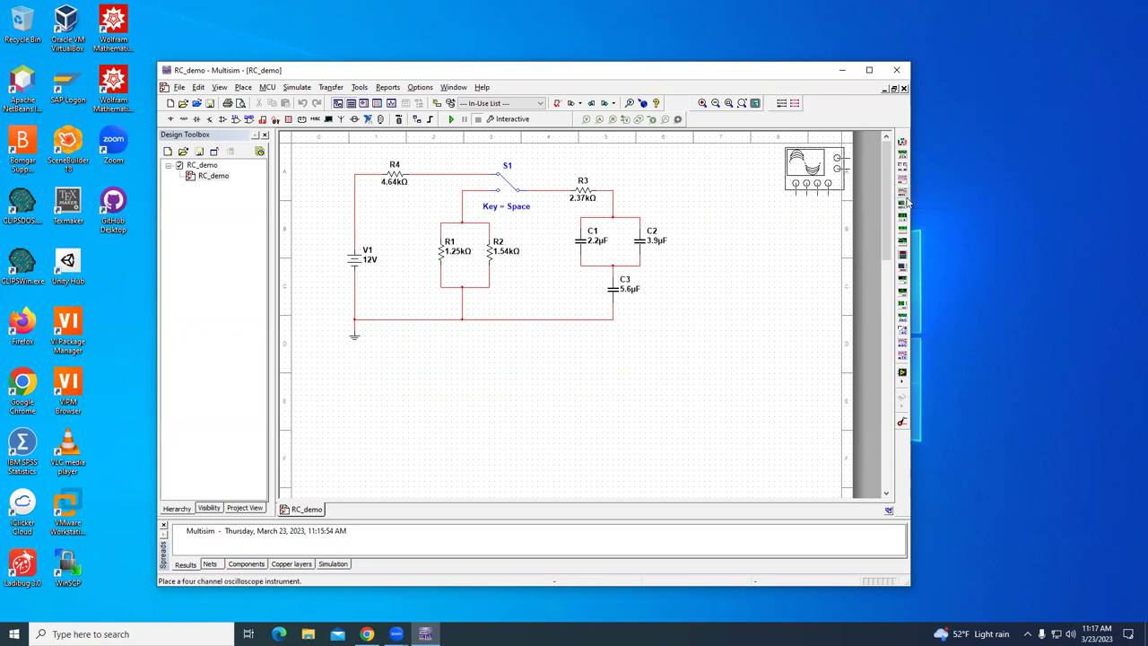
click(693, 203)
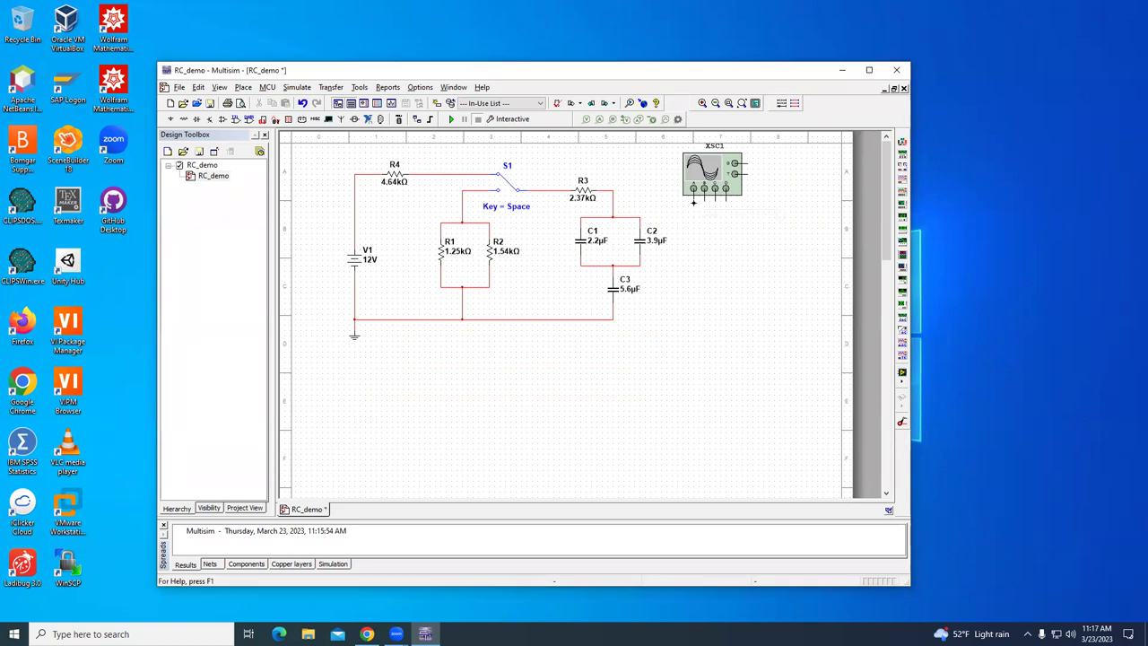
- Wire XSC1 channel A to the R3/C1 junction and its ground to the bottom rail
click(694, 197)
click(613, 200)
click(745, 163)
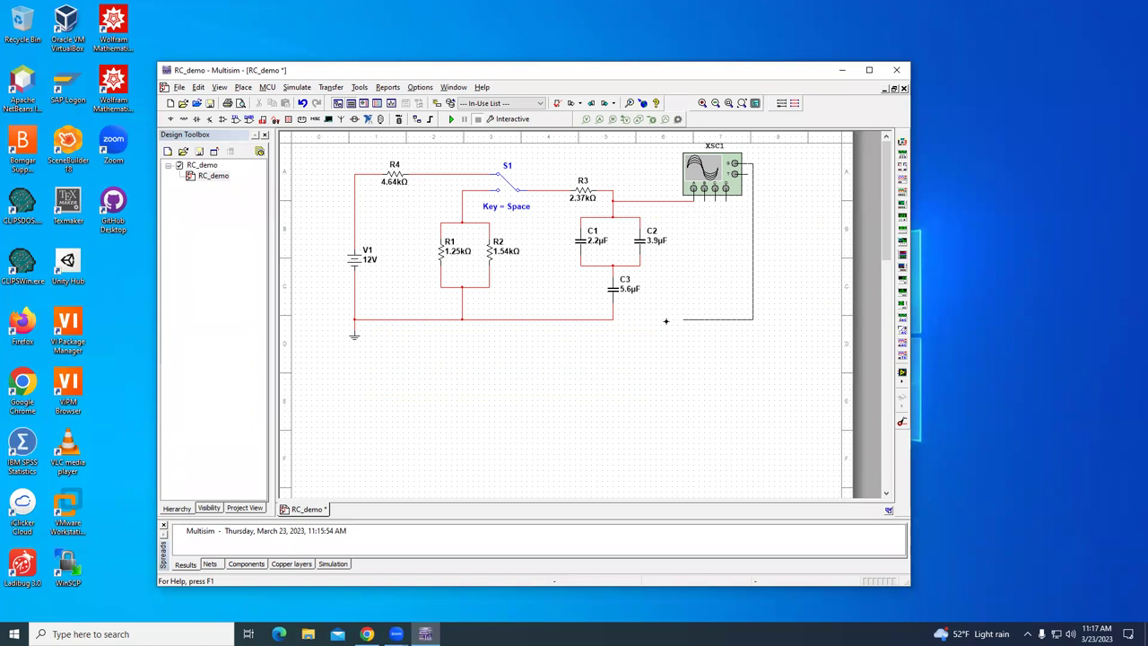
click(615, 318)
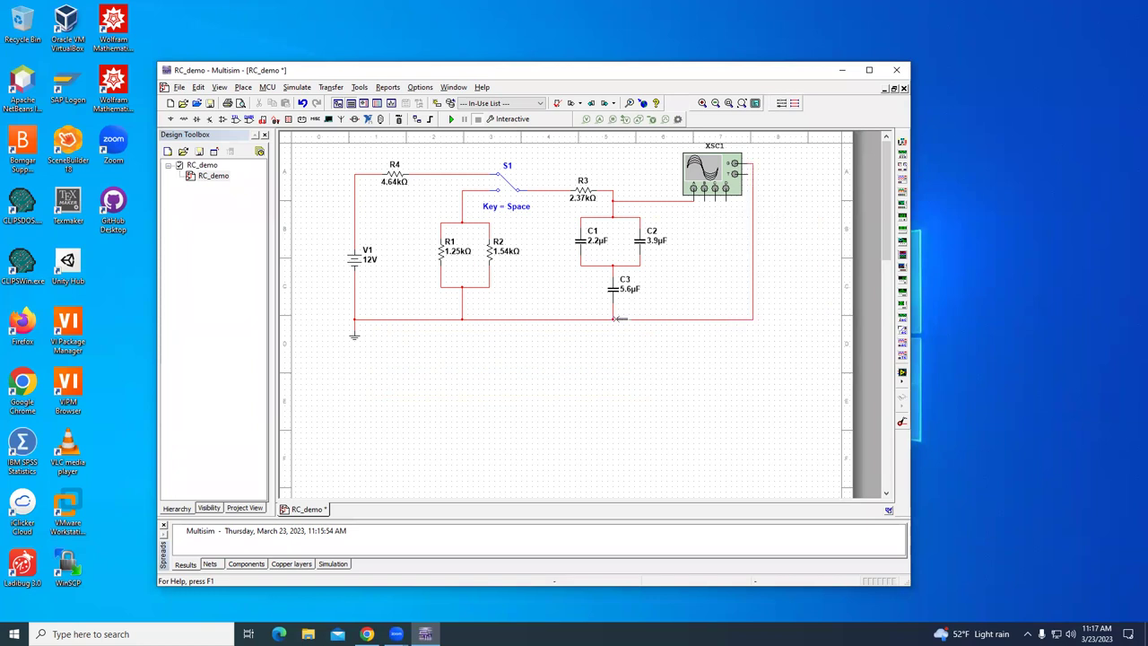
- Change the bottom ground net's colour from red to black using Net color
right_click(558, 319)
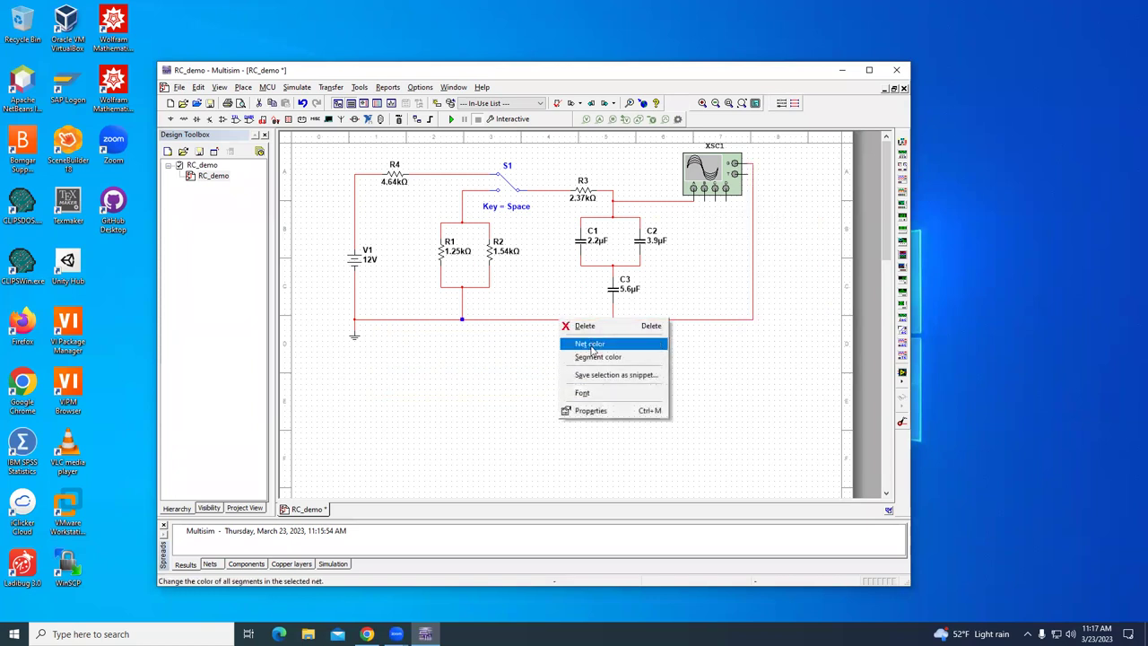
click(592, 346)
click(578, 403)
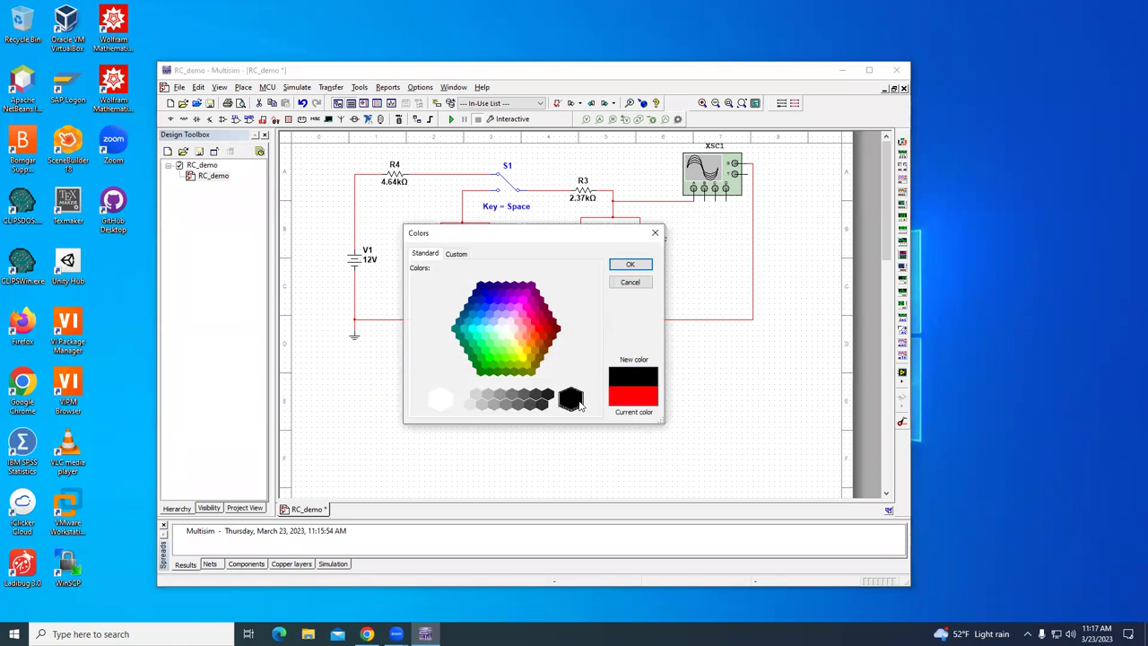
click(627, 265)
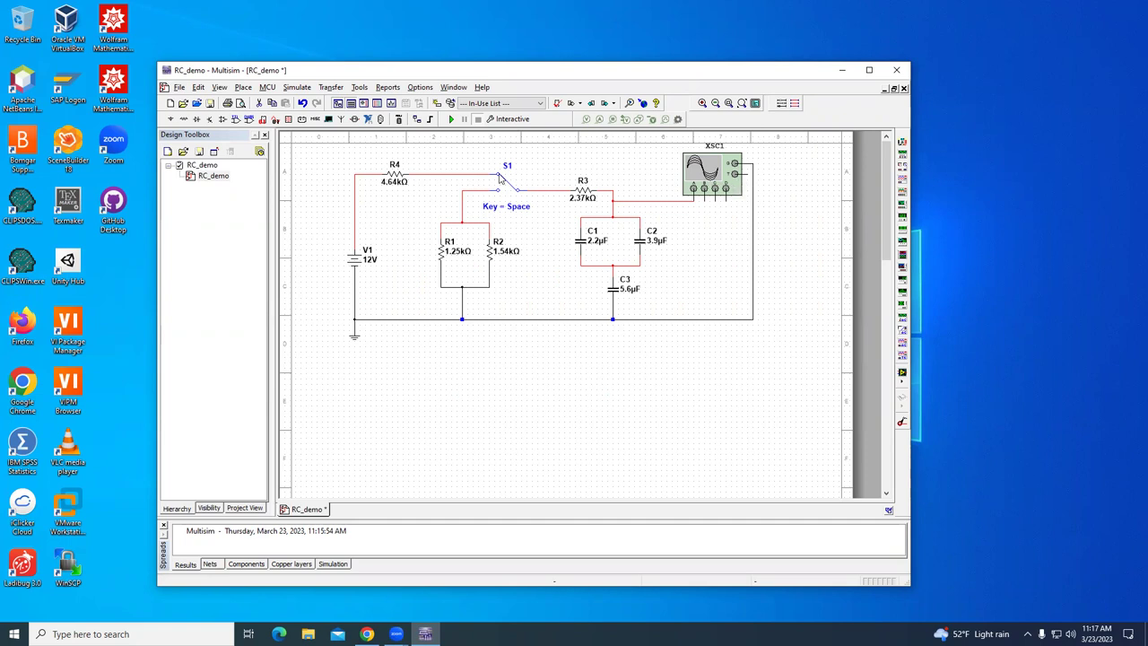
- Open the XSC1 oscilloscope display via Properties and move it to the lower right
right_click(723, 183)
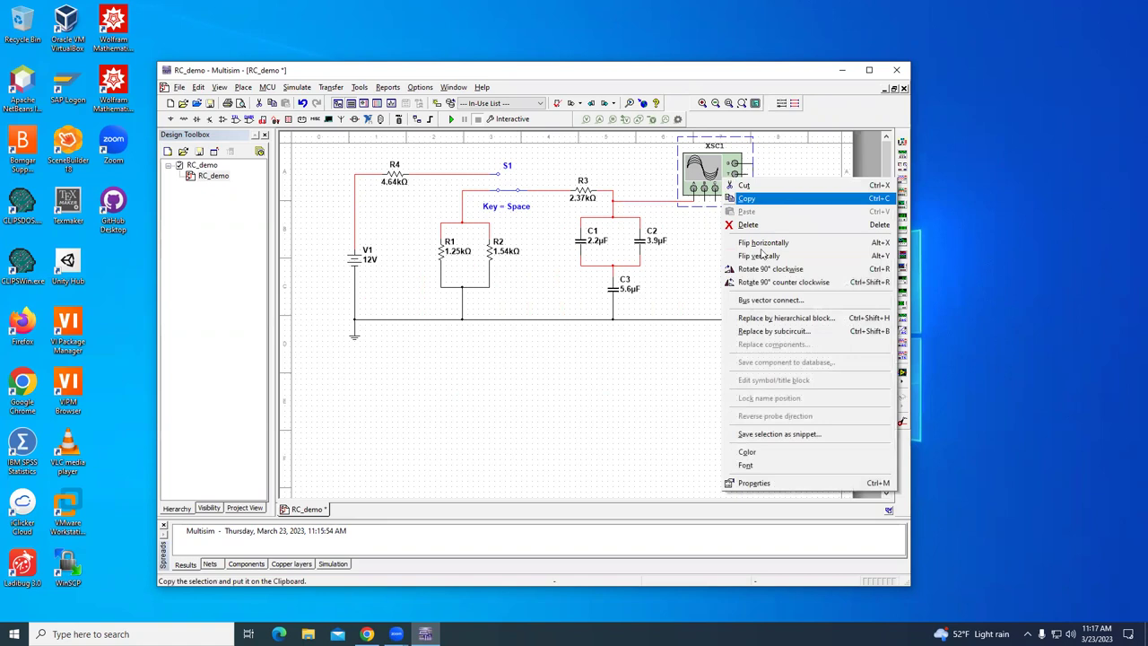
click(763, 482)
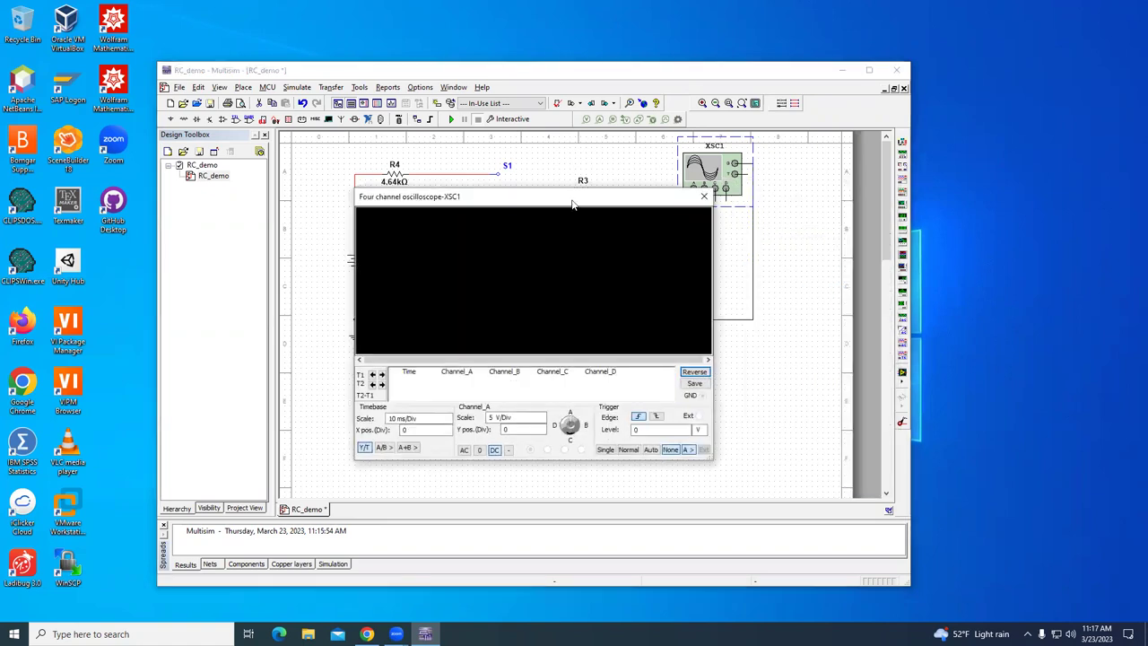
drag(572, 205, 794, 342)
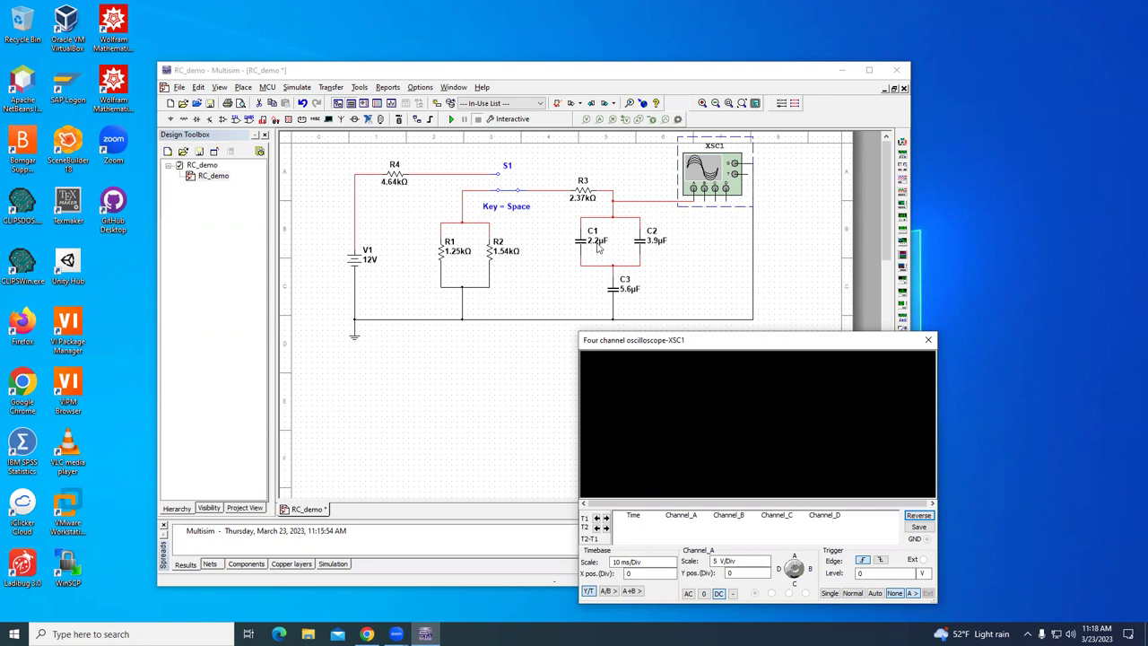
- Run the simulation, toggle switch S1 with Space, then stop it
click(451, 120)
key(space)
click(477, 119)
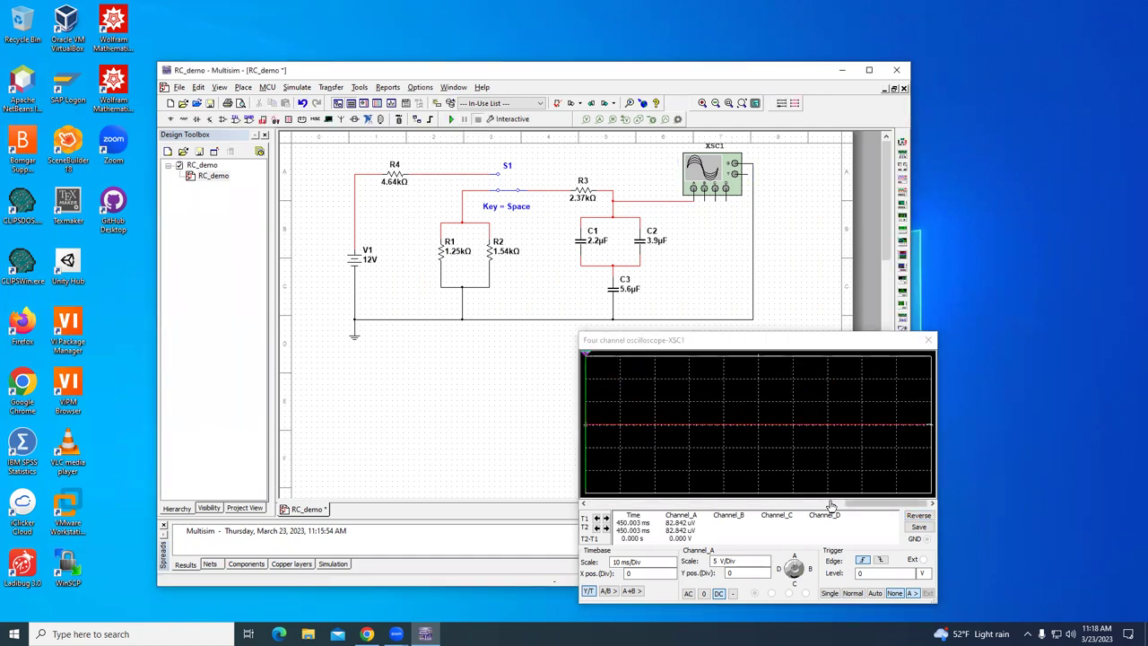
- Scroll the scope trace to the capacitor charging transient and shift the scope window up
click(879, 506)
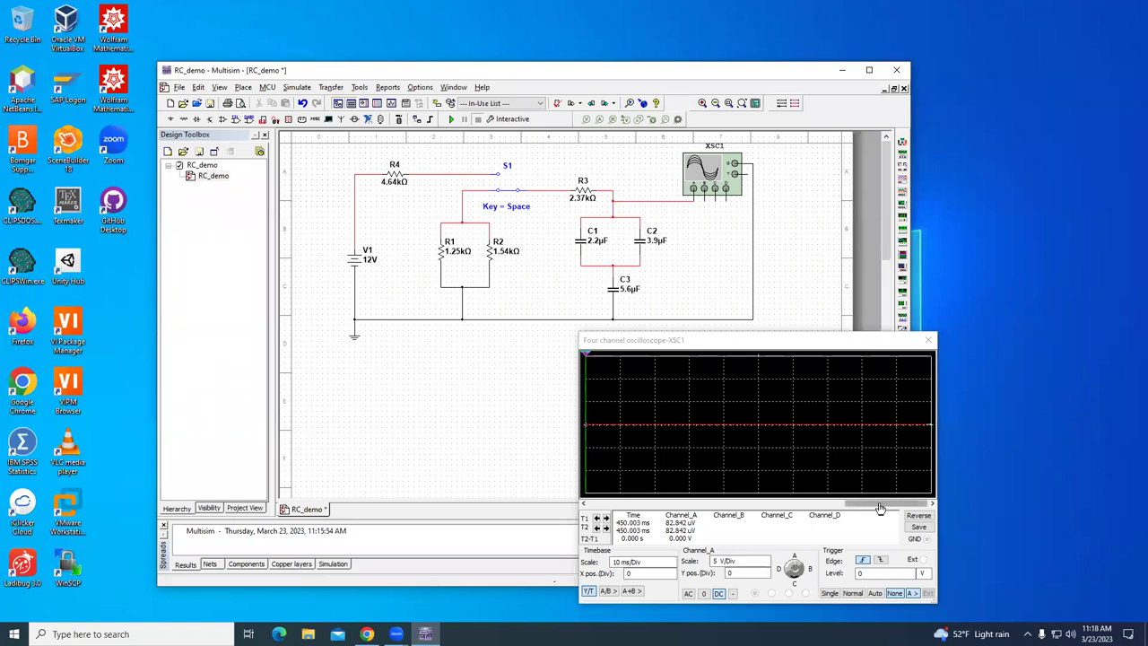
mouse_move(879, 508)
mouse_down()
mouse_move(722, 512)
mouse_move(686, 516)
mouse_move(773, 521)
mouse_move(689, 525)
mouse_up()
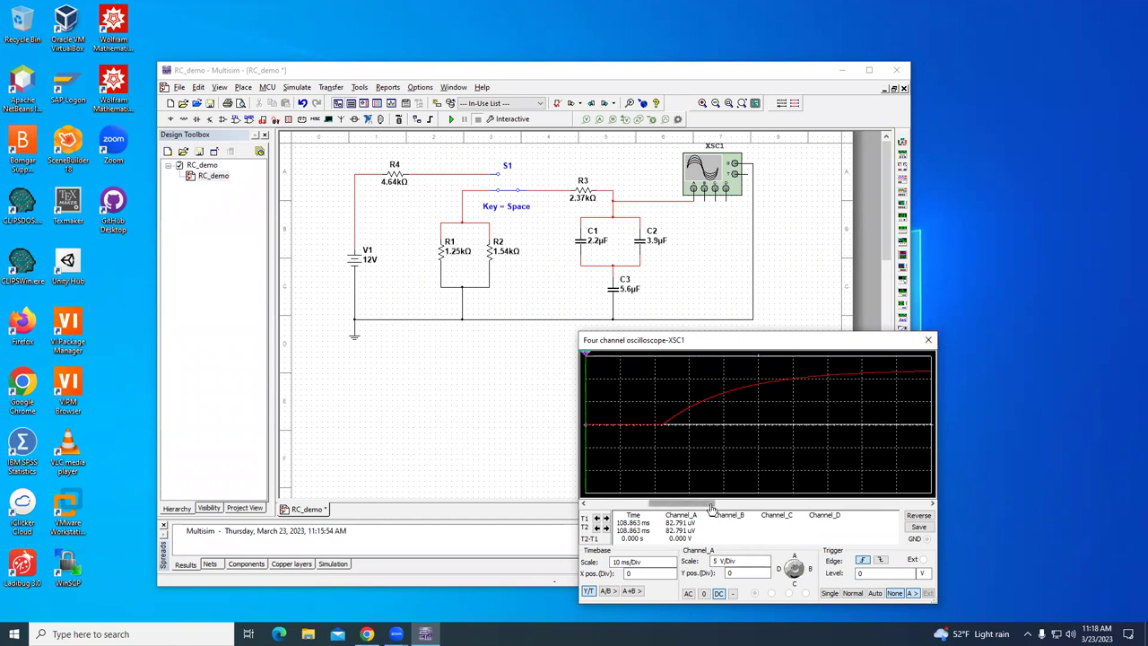
mouse_move(723, 510)
mouse_down()
mouse_move(776, 510)
mouse_move(653, 510)
mouse_up()
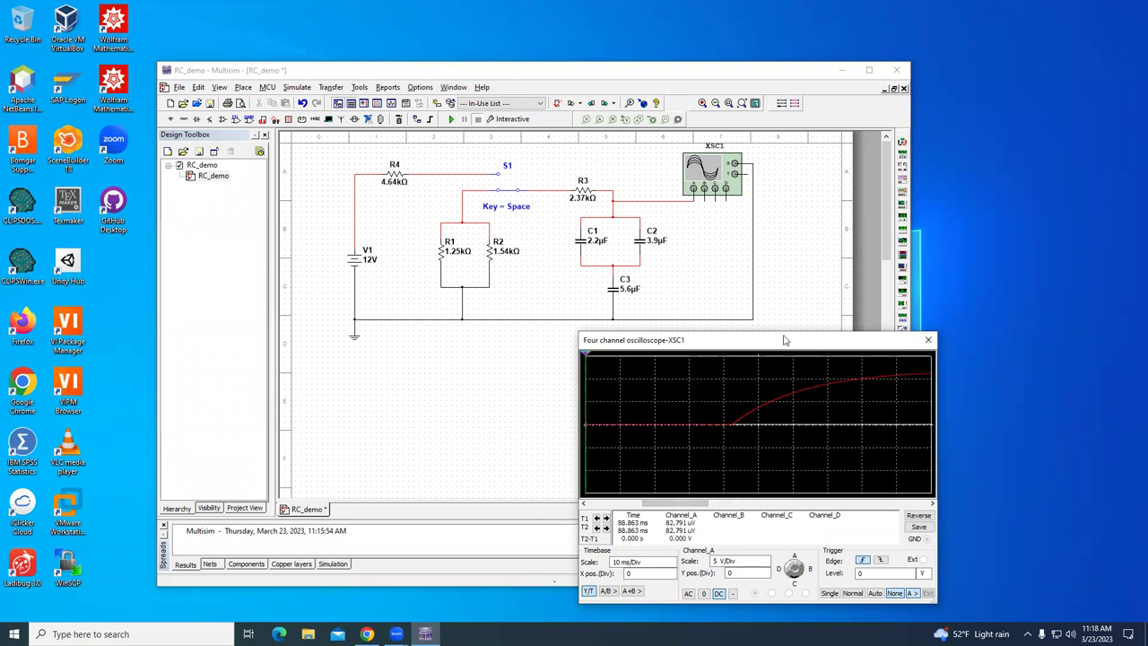
drag(785, 340, 762, 212)
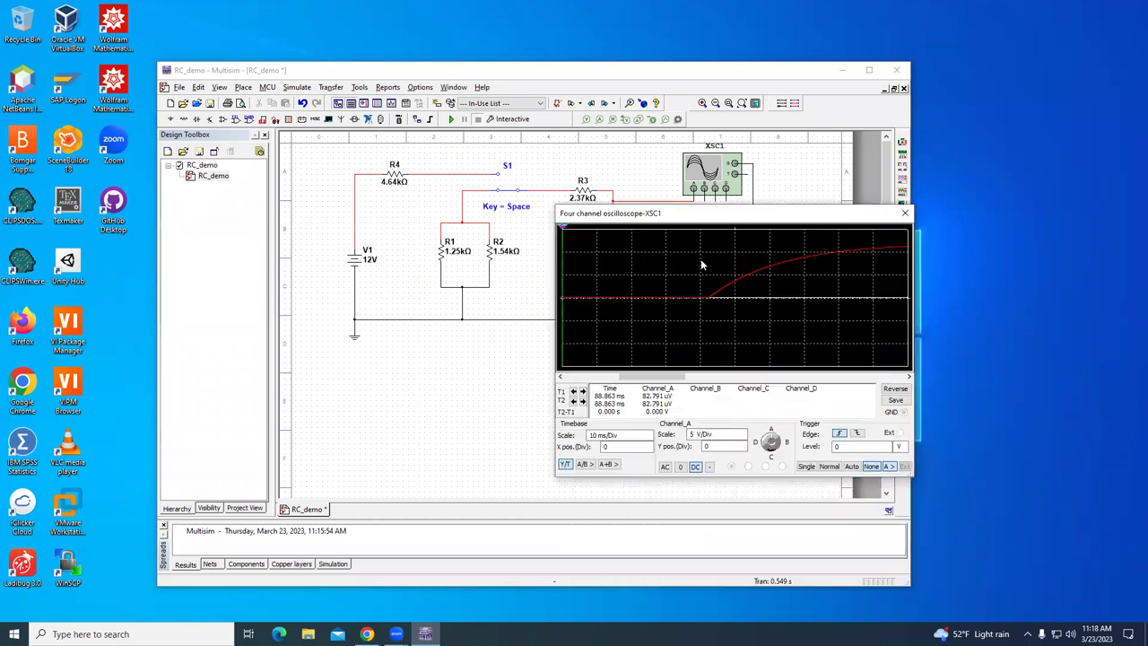
click(746, 436)
click(742, 434)
click(743, 434)
click(744, 441)
click(744, 440)
click(744, 440)
click(743, 434)
click(743, 434)
click(743, 434)
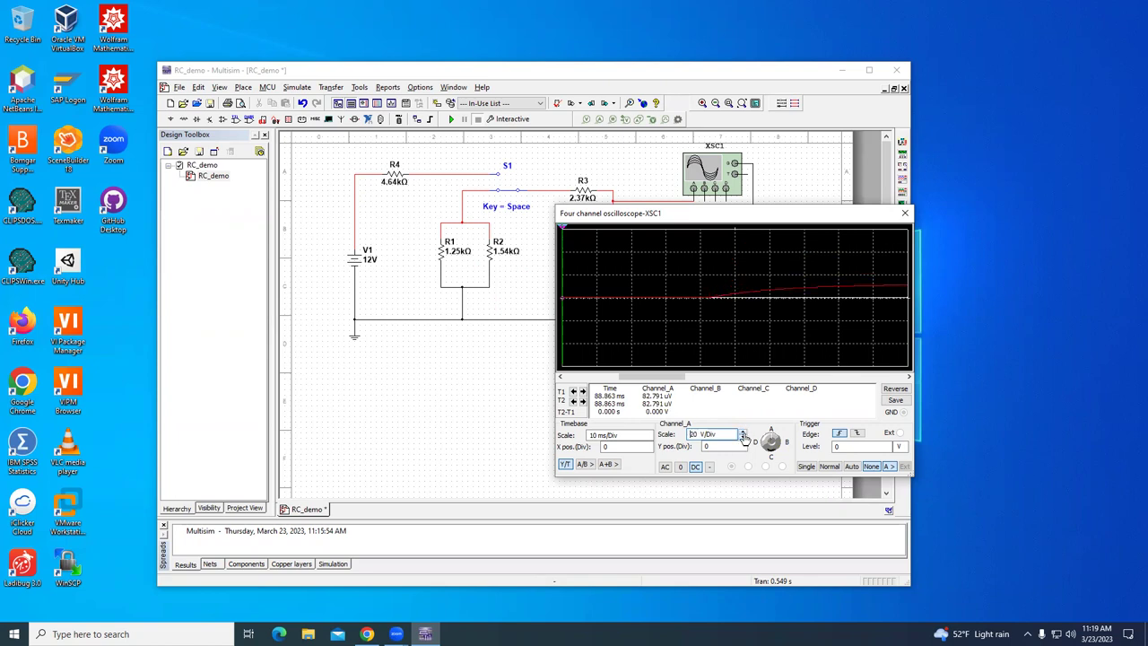
click(742, 434)
click(743, 434)
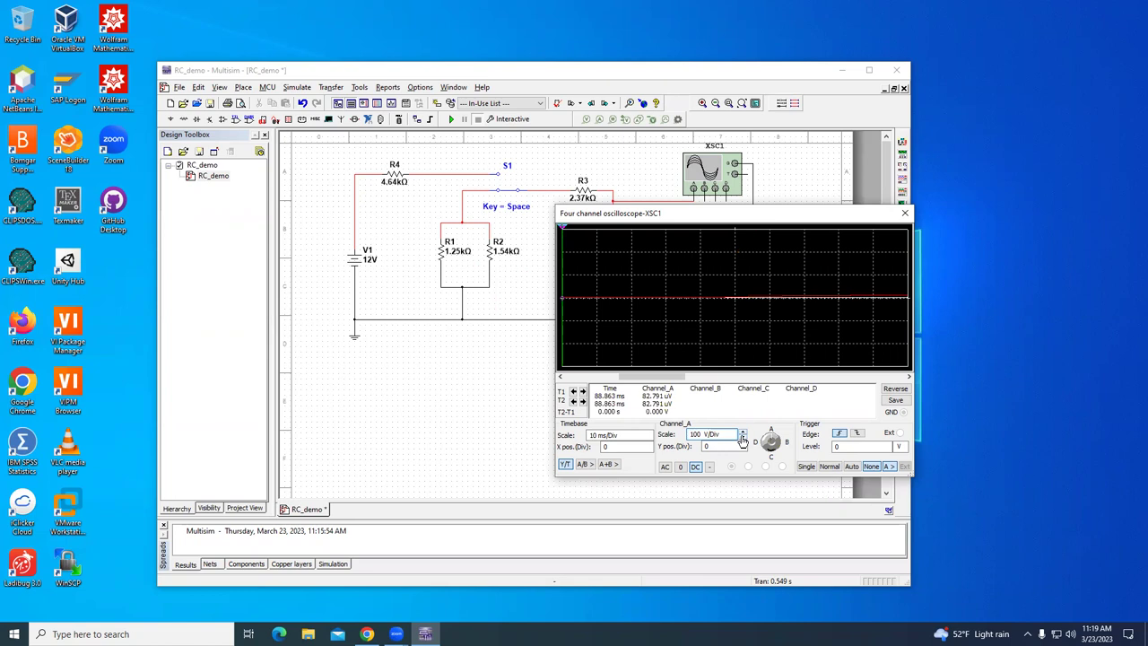
click(743, 438)
click(742, 438)
click(743, 438)
click(743, 438)
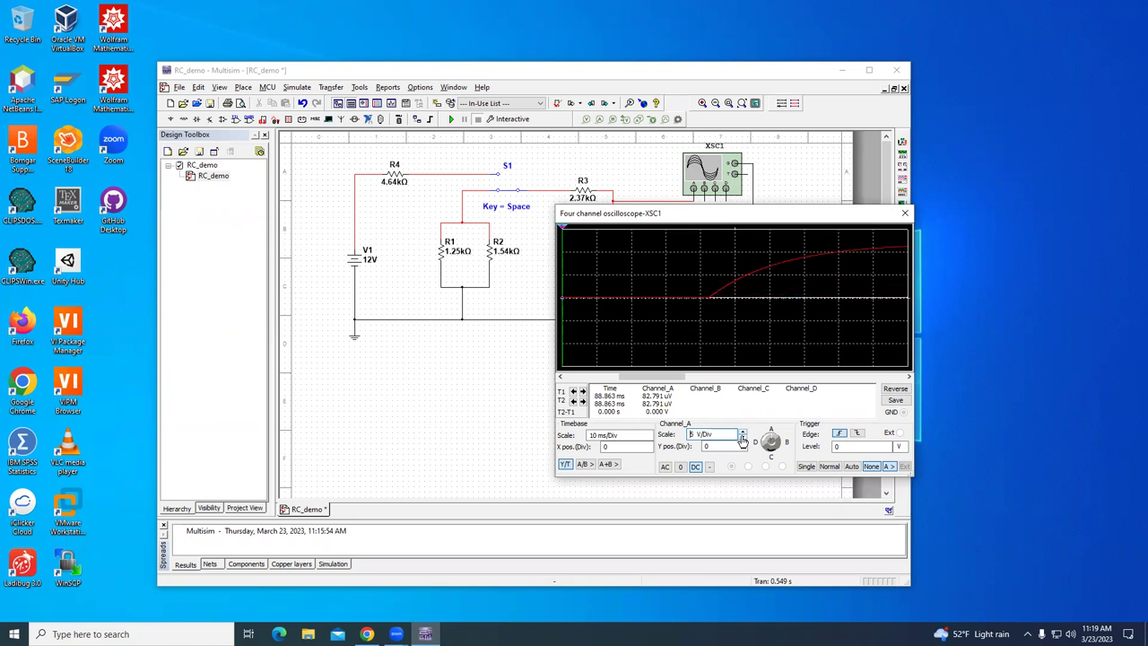
click(650, 440)
click(649, 435)
click(648, 434)
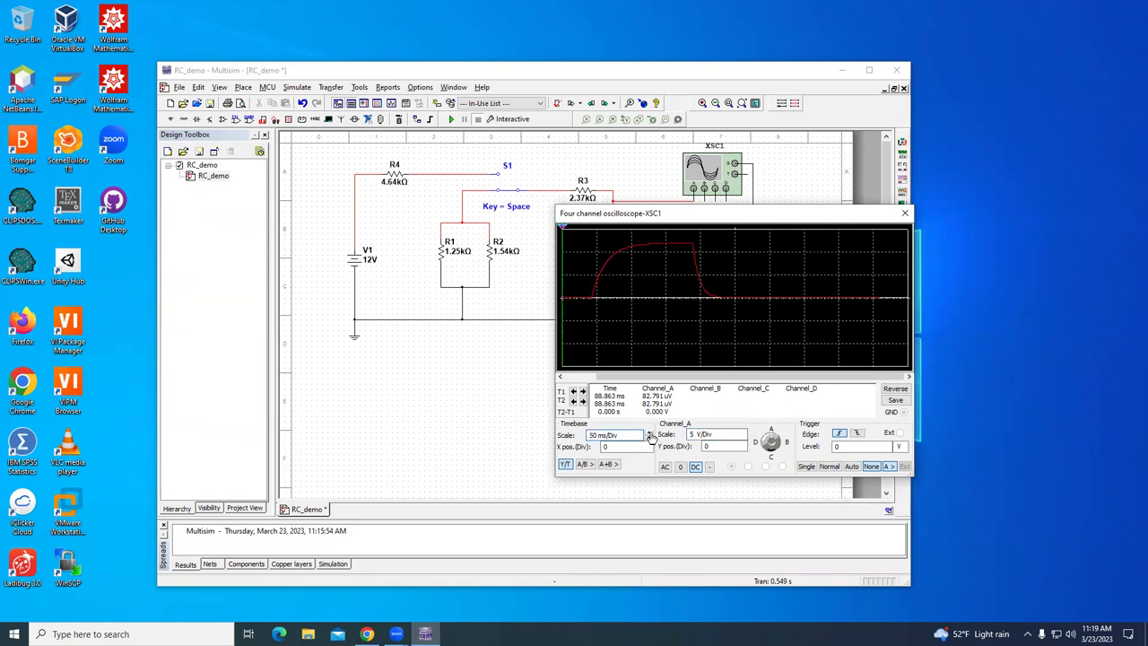
click(649, 440)
click(648, 439)
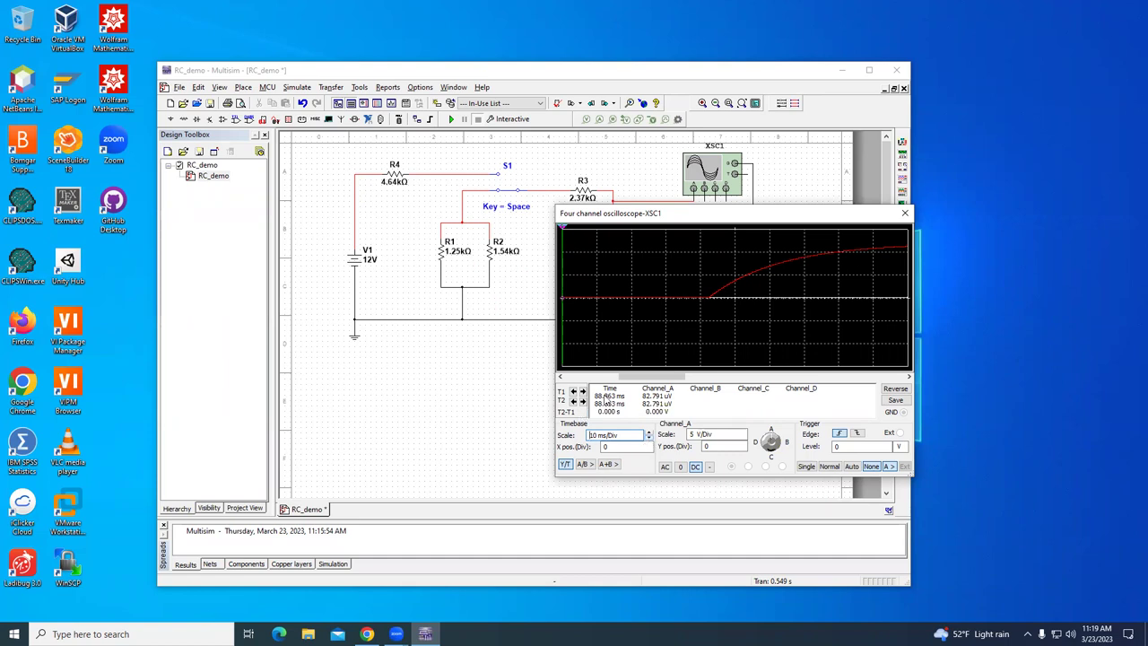
- Place T2 on the charging curve at 161.631 ms and drag T1 near the curve's start
drag(679, 378, 688, 381)
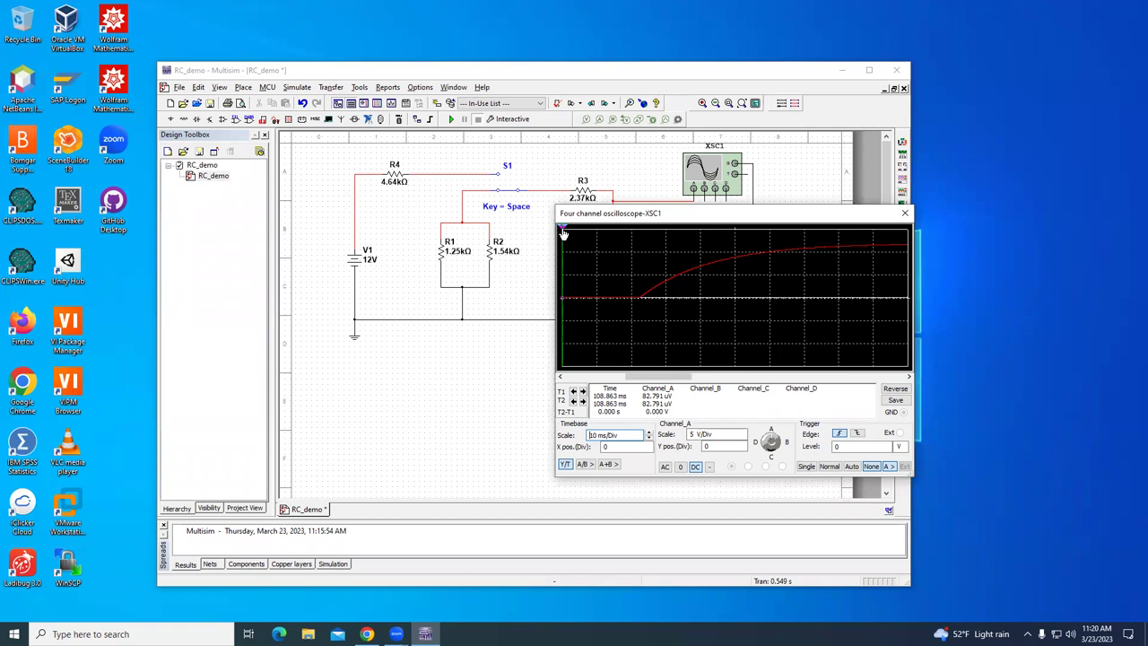
drag(563, 227, 745, 250)
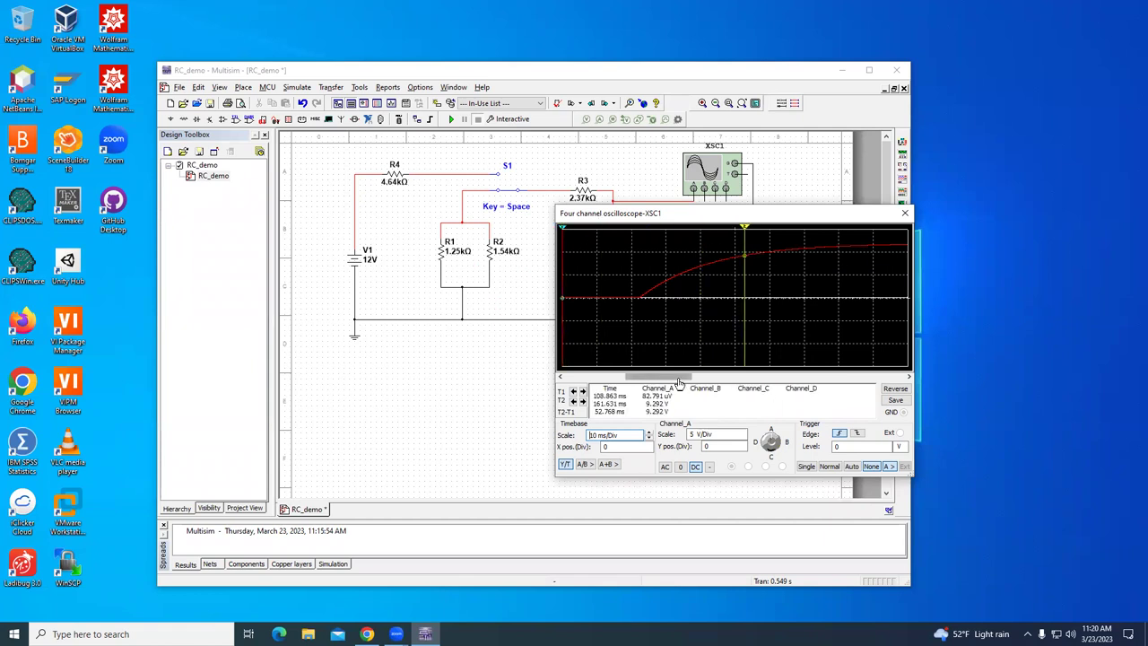
mouse_move(680, 381)
mouse_down()
mouse_move(722, 381)
mouse_move(664, 381)
mouse_up()
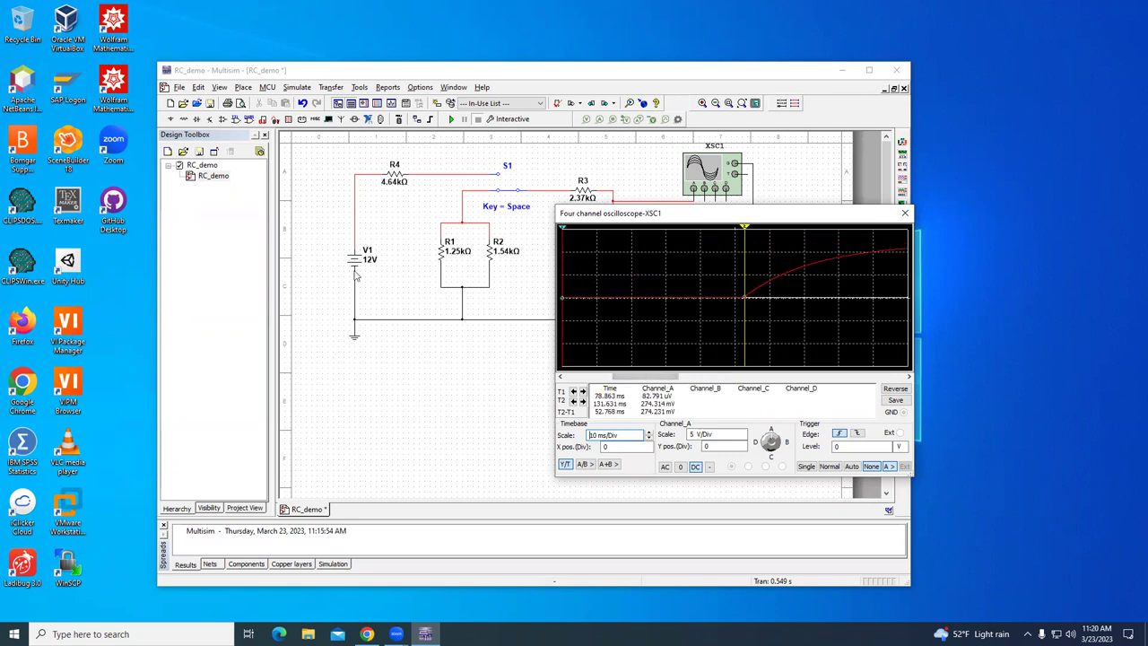
drag(747, 227, 783, 227)
drag(640, 384, 654, 384)
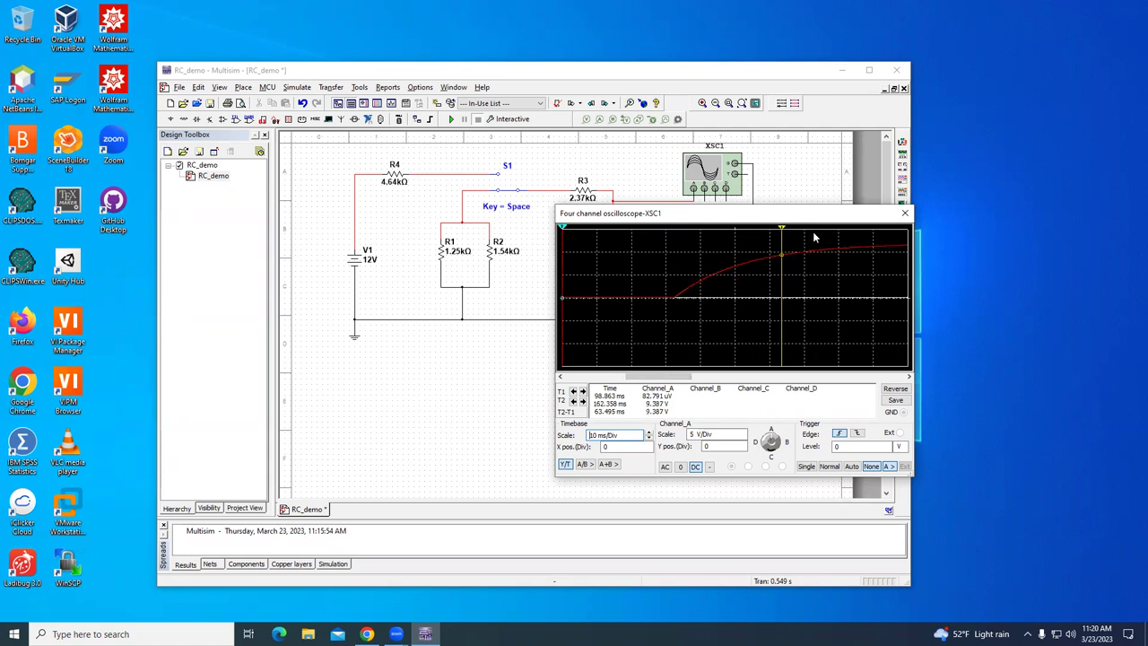
drag(563, 232, 668, 240)
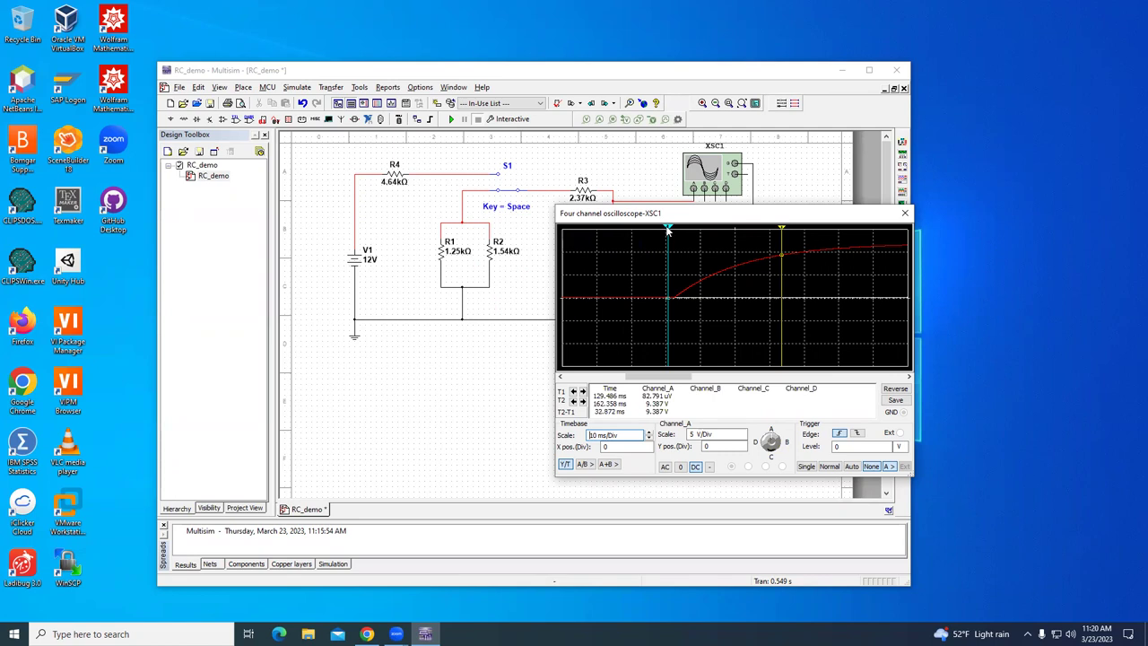
drag(667, 230, 673, 231)
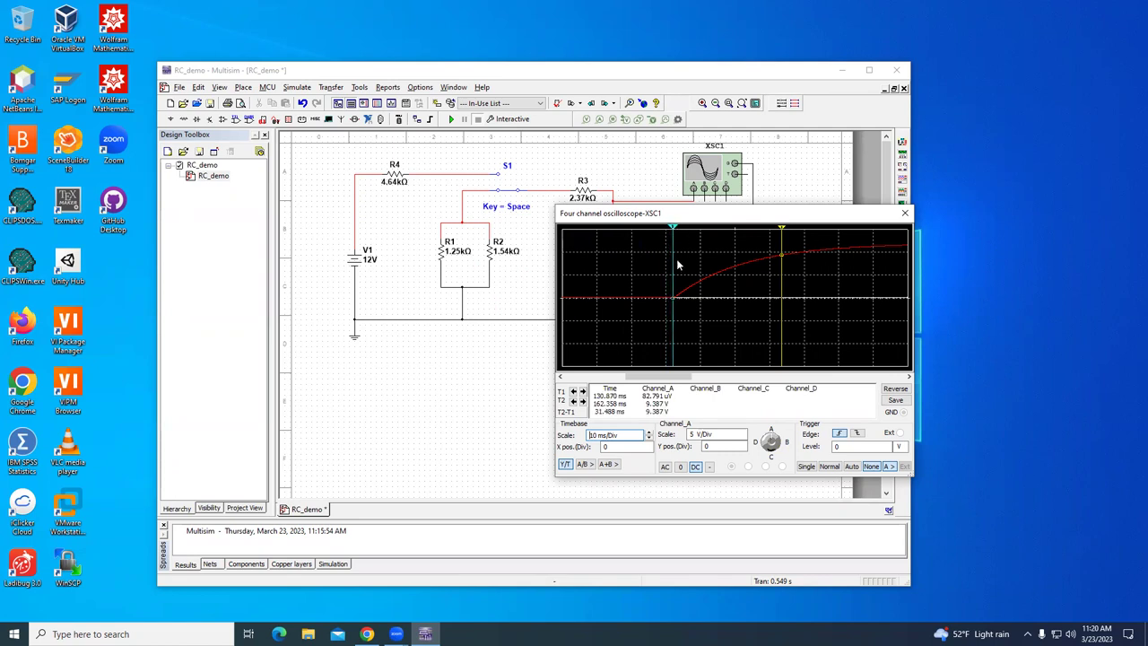
- Fine-tune T1 with its arrow buttons until it reads 131.043 ms
click(574, 392)
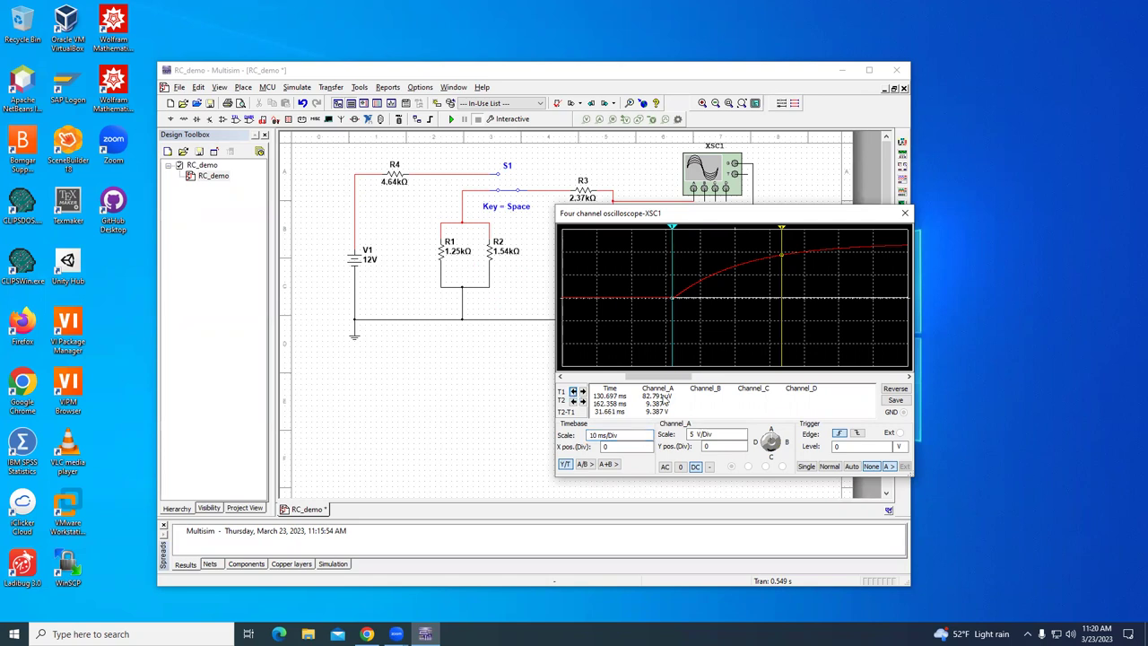
click(574, 392)
click(575, 392)
click(584, 393)
click(583, 393)
click(583, 392)
click(583, 393)
click(583, 393)
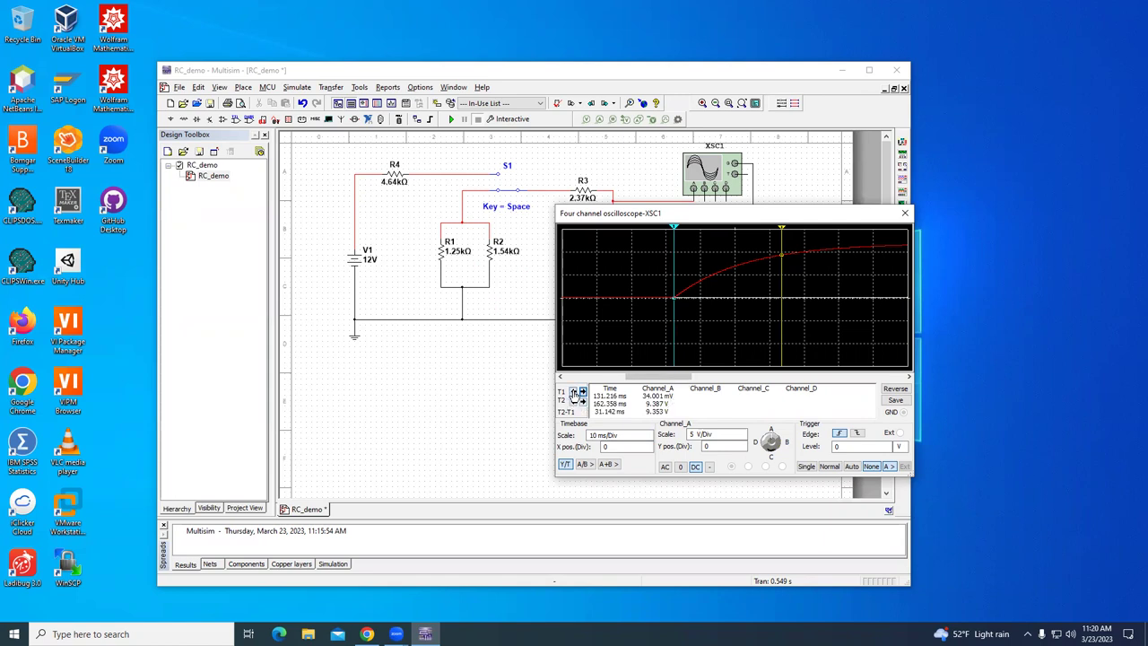
click(574, 393)
- Open Windows Calculator and switch it to Scientific mode
click(89, 634)
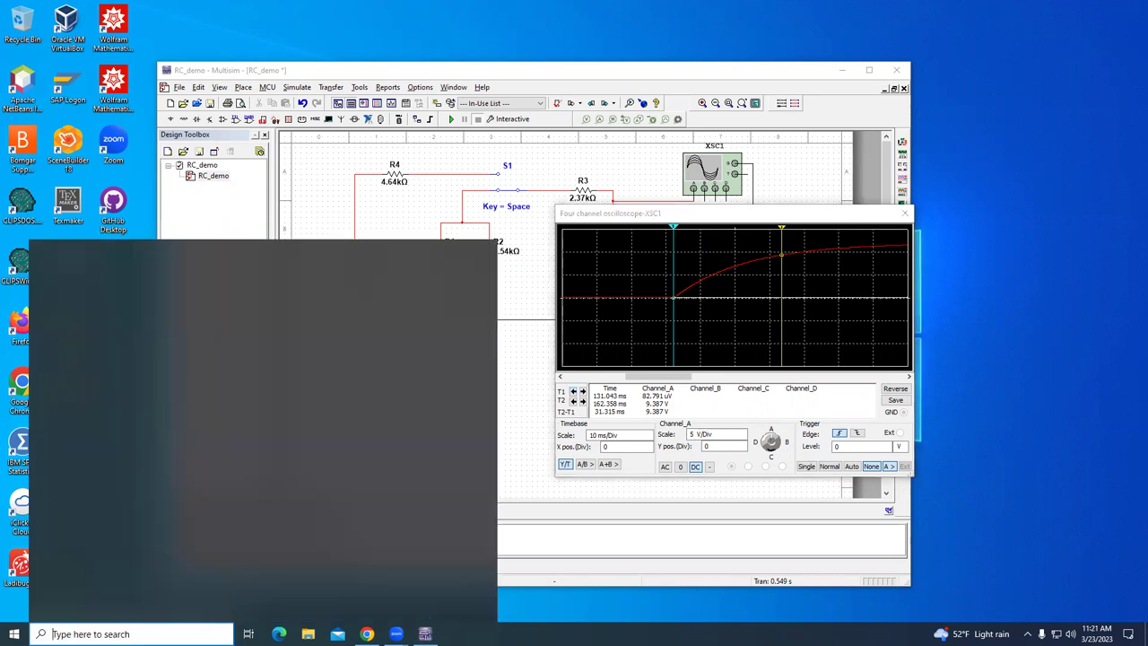
text(calc)
click(99, 315)
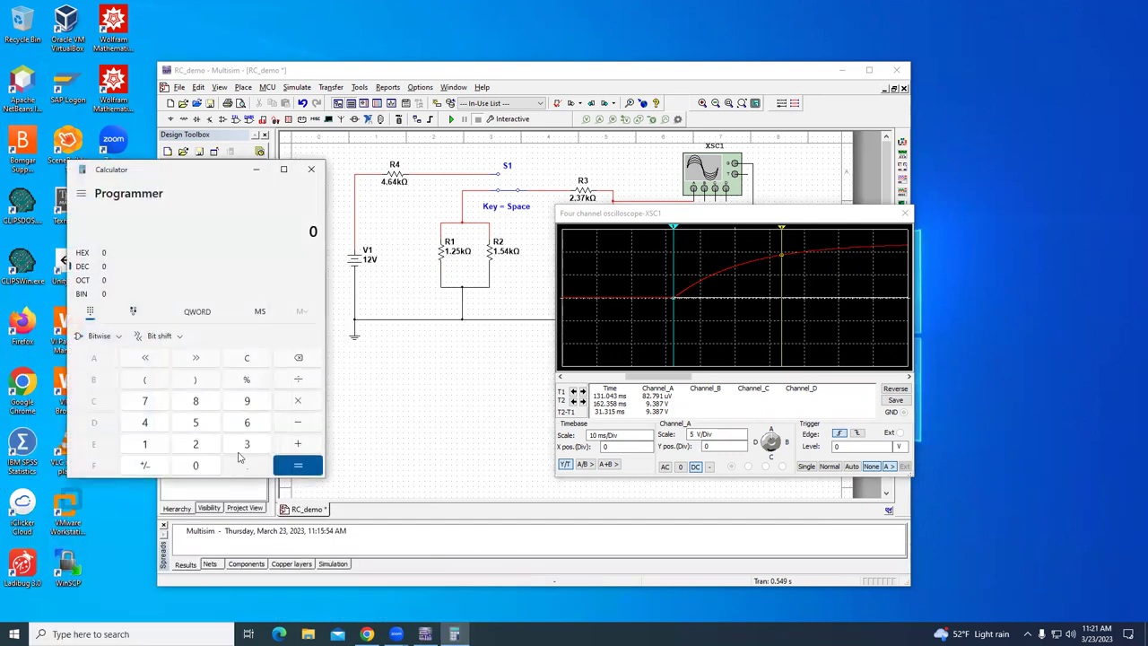
click(81, 194)
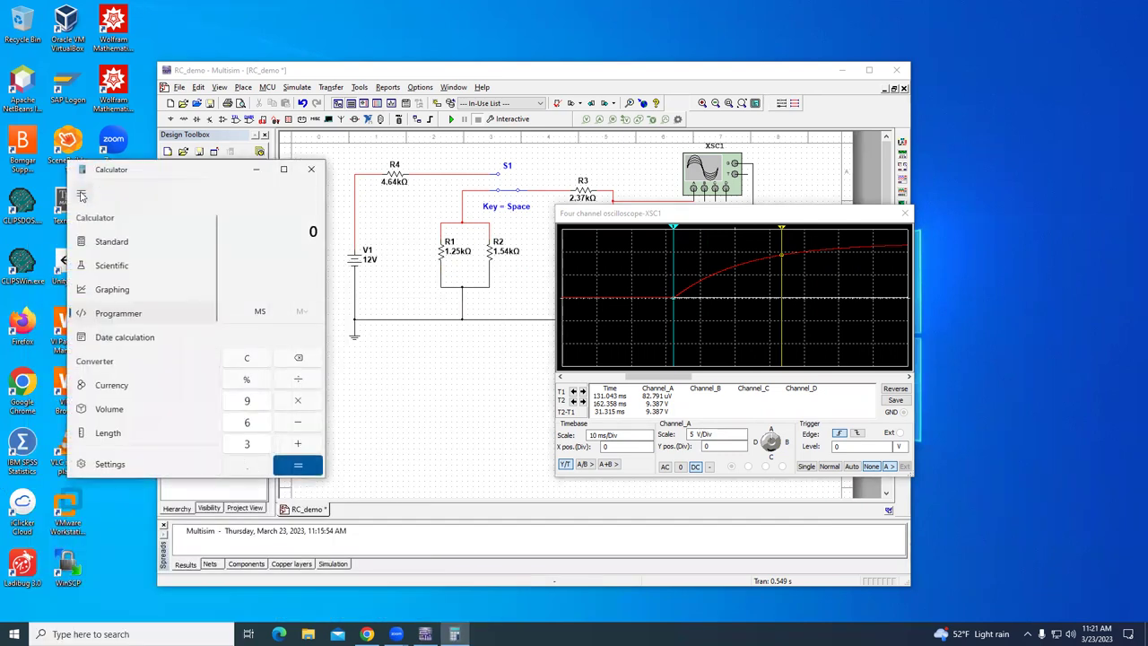
click(120, 267)
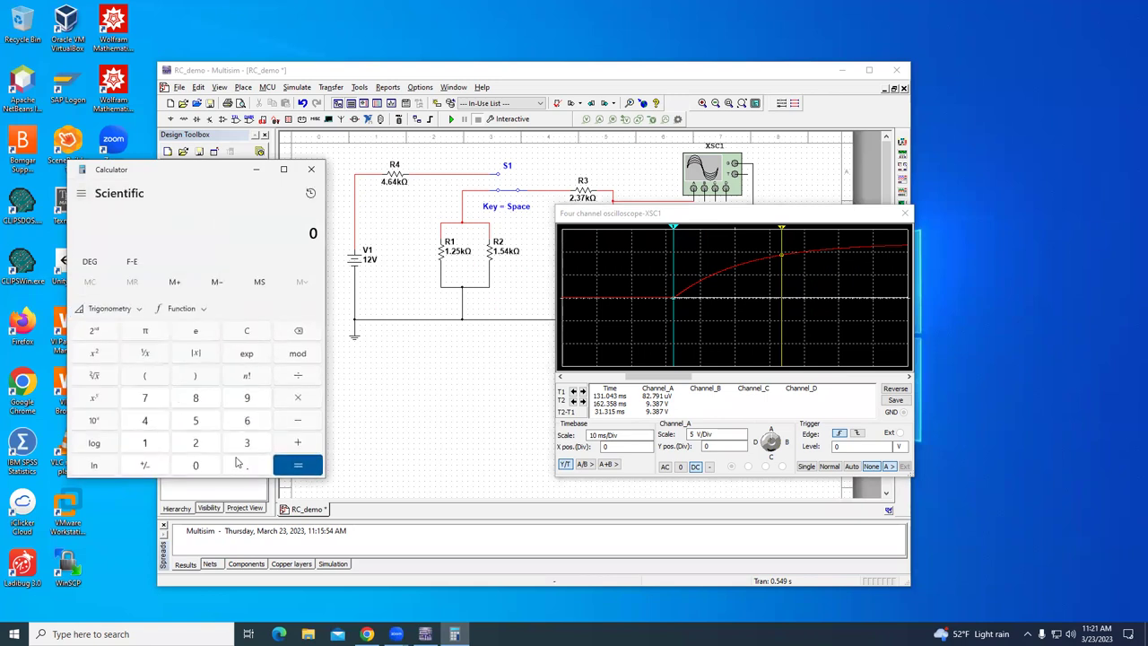
- Calculate 0.63 × 12 = 7.56 V
click(242, 465)
click(249, 421)
click(250, 443)
click(304, 398)
click(169, 442)
click(205, 443)
click(298, 465)
- Step the T2 cursor back to 7.587 V at 151.631 ms, giving T2-T1 of 20.588 ms
drag(218, 169, 41, 171)
drag(781, 229, 748, 235)
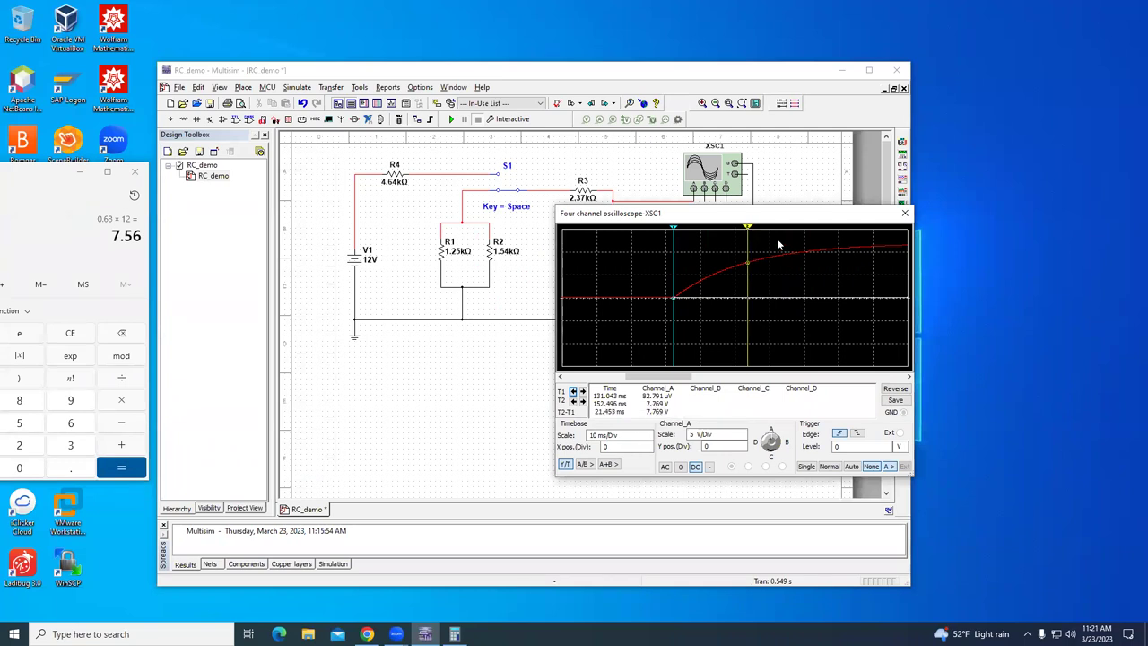
click(573, 403)
click(573, 403)
click(573, 403)
click(573, 402)
click(573, 403)
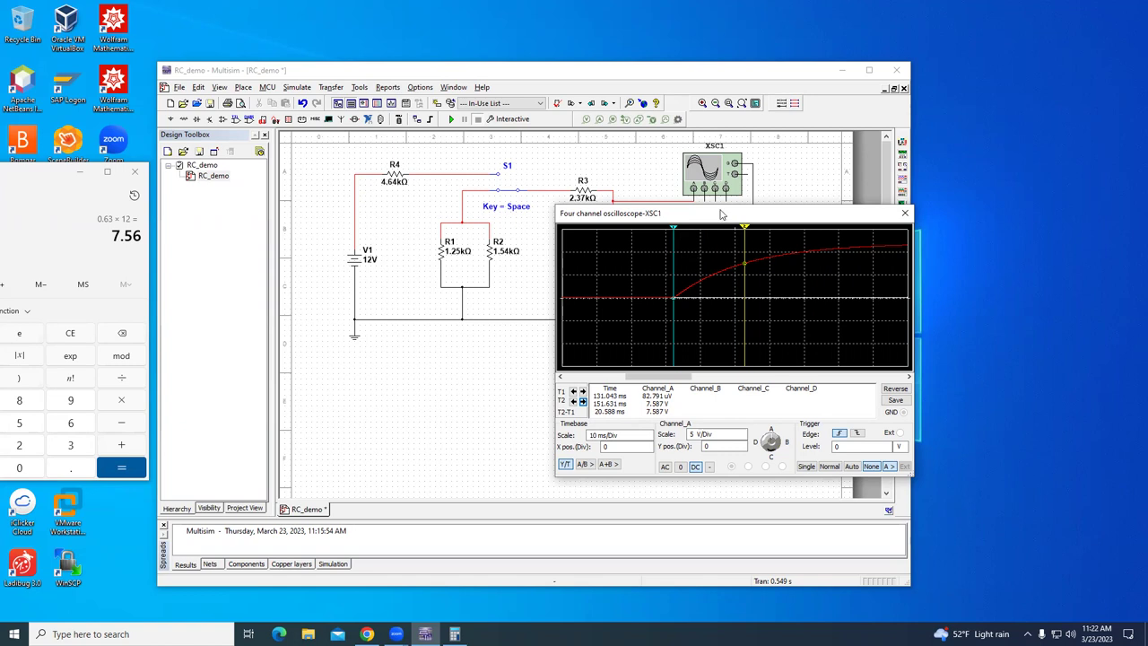
drag(934, 188, 938, 188)
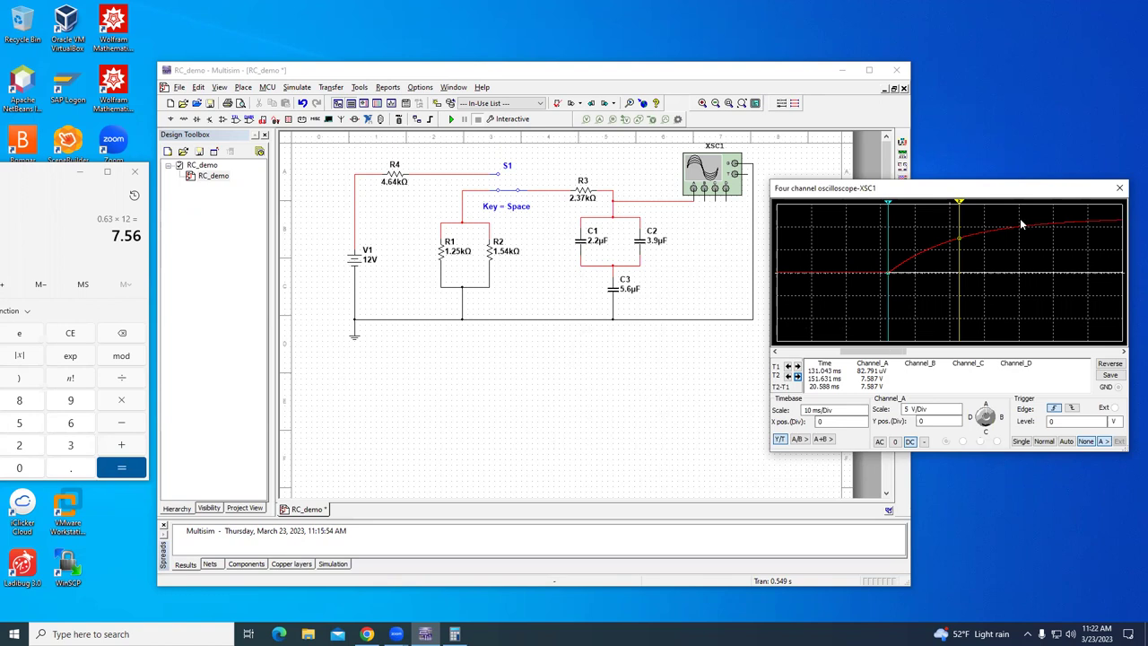
- Flip switch S1 to its other position on the schematic
click(514, 195)
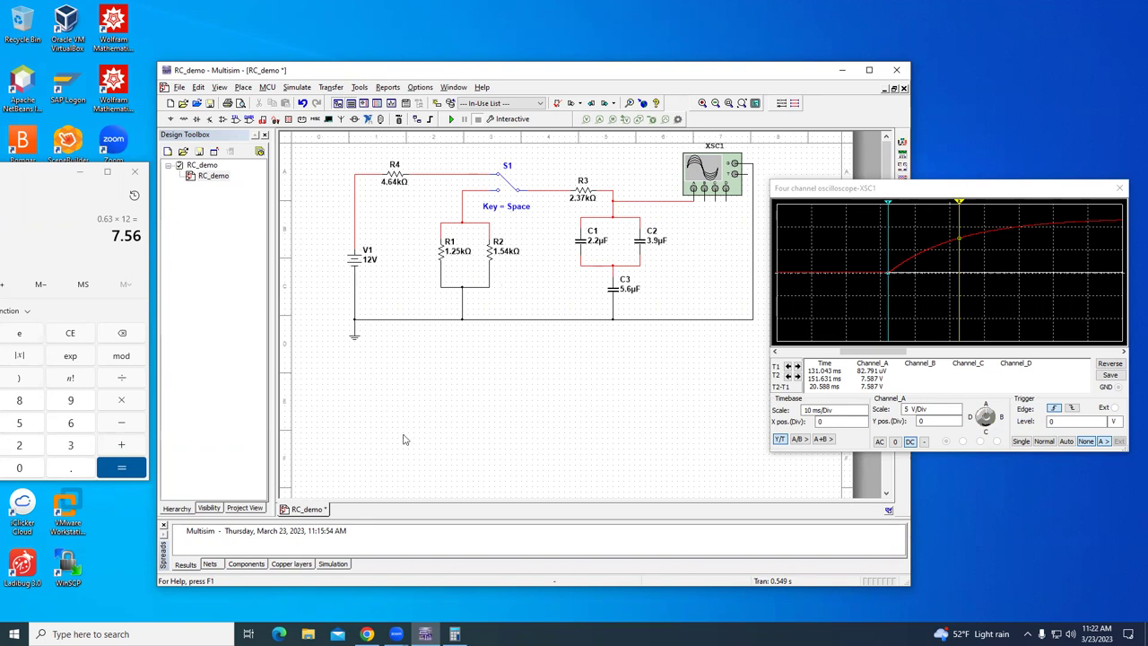
click(135, 634)
- Launch Snipping Tool and snip the circuit area
text(snip)
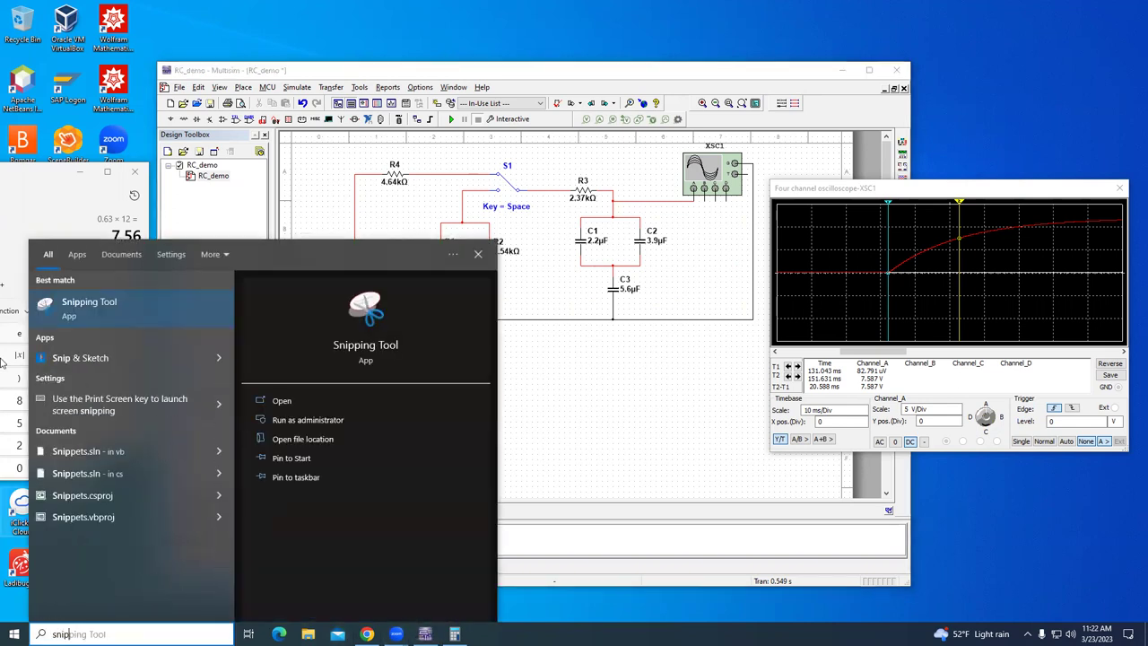
click(113, 302)
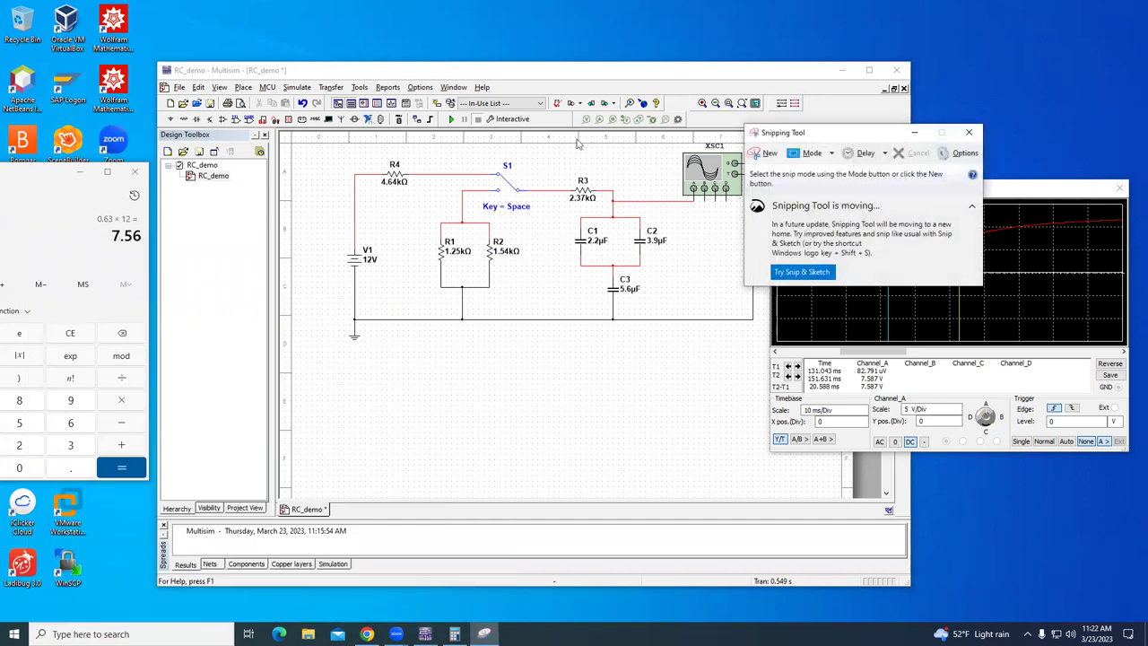
click(769, 154)
drag(324, 126, 780, 397)
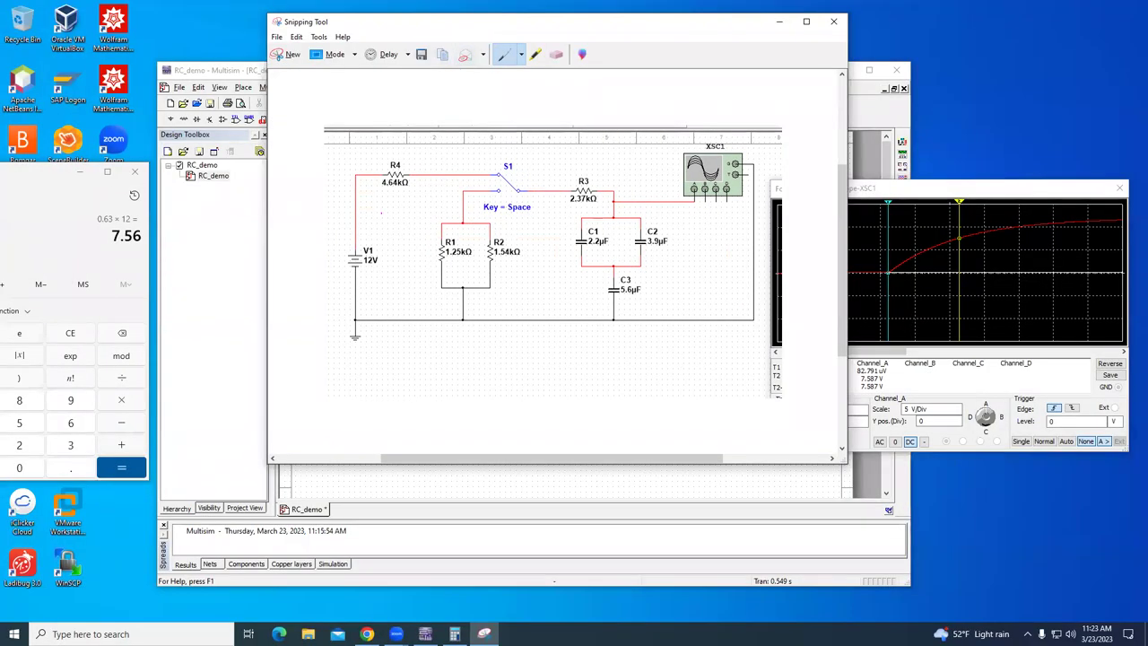
- Trace the charging loop through V1, R4, S1, R3 and the capacitors in magenta, then minimize
click(521, 55)
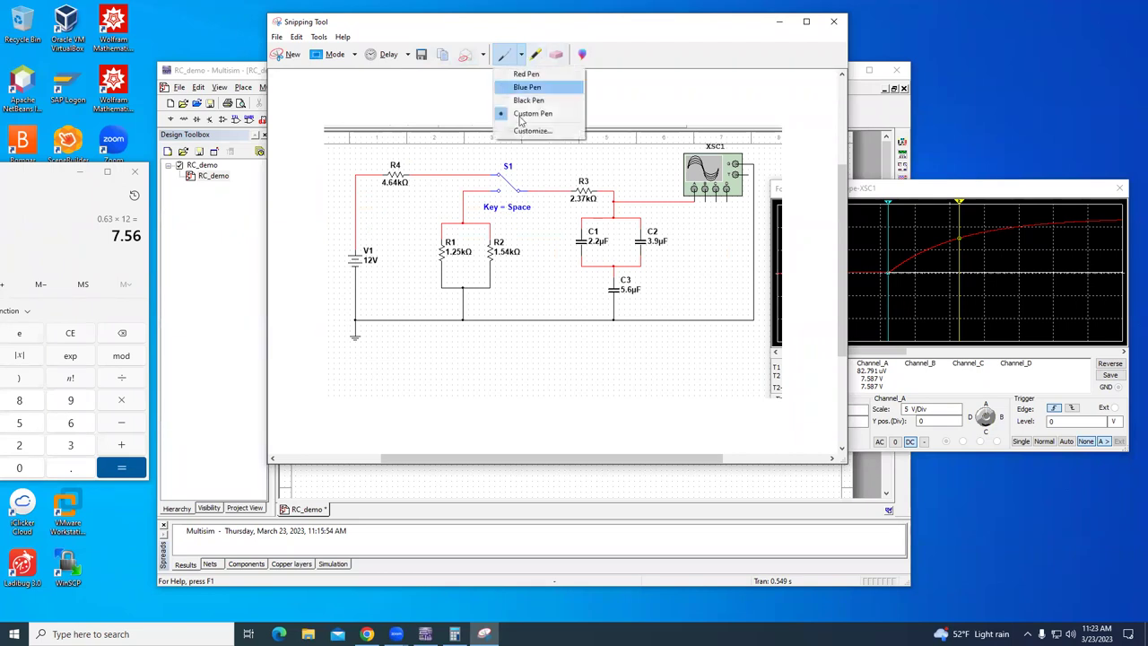
click(533, 113)
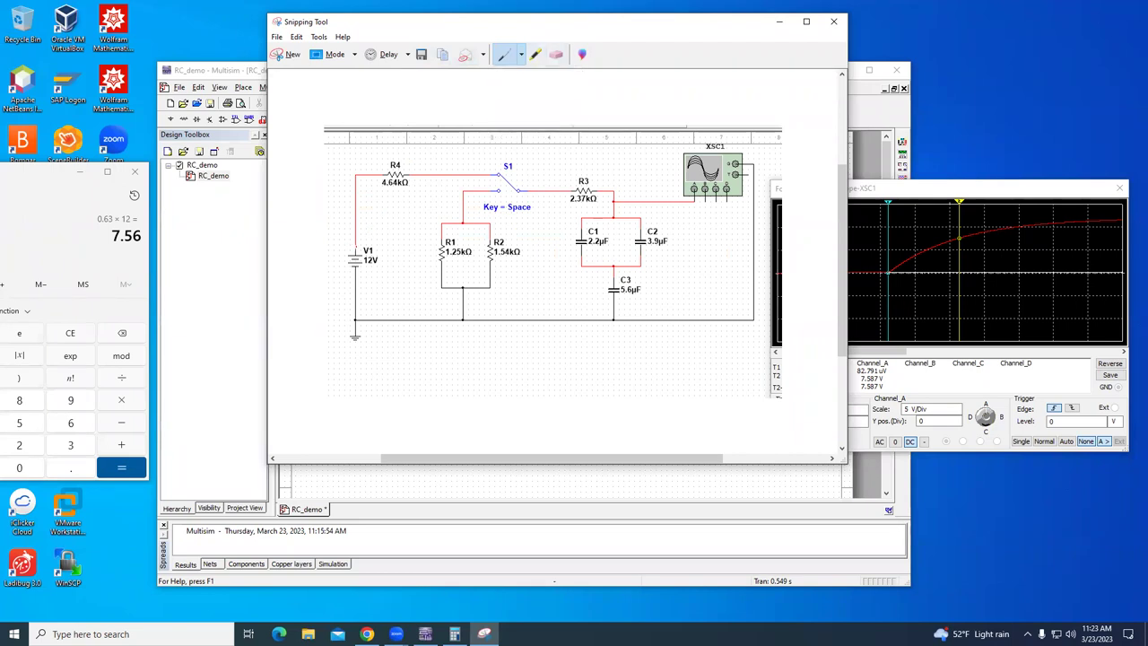
mouse_move(355, 250)
mouse_down()
mouse_move(359, 175)
mouse_move(470, 175)
mouse_up()
mouse_move(512, 190)
mouse_down()
mouse_move(595, 196)
mouse_move(609, 209)
mouse_move(580, 239)
mouse_move(625, 213)
mouse_move(636, 267)
mouse_move(615, 276)
mouse_move(586, 256)
mouse_move(614, 273)
mouse_move(615, 307)
mouse_move(600, 324)
mouse_move(364, 318)
mouse_move(345, 260)
mouse_up()
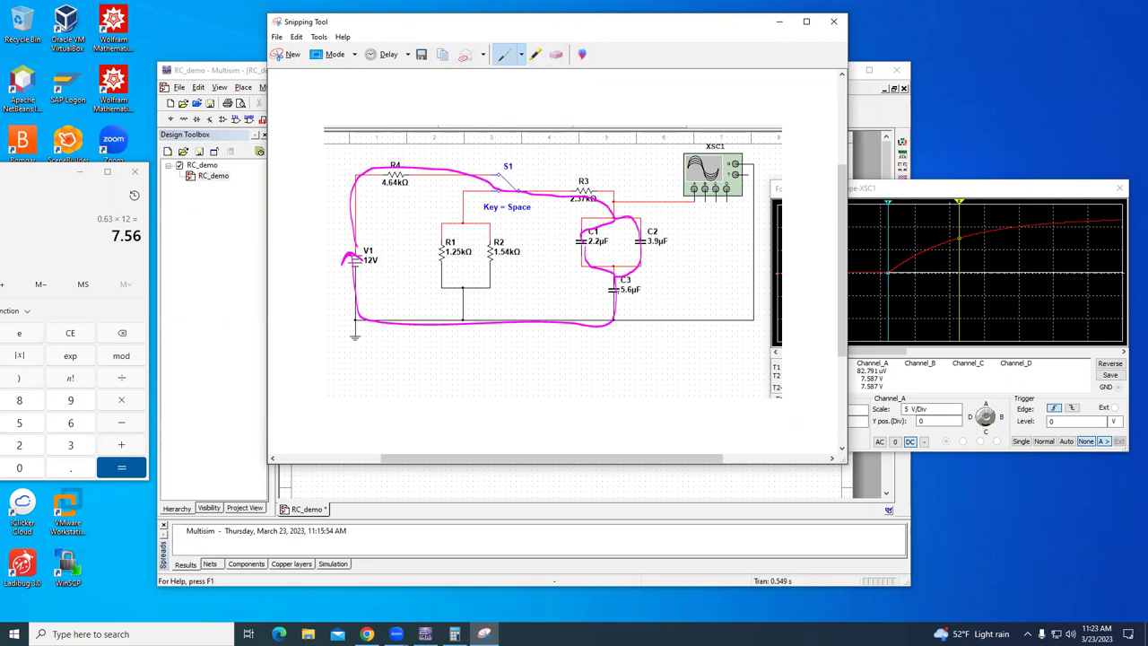
click(779, 21)
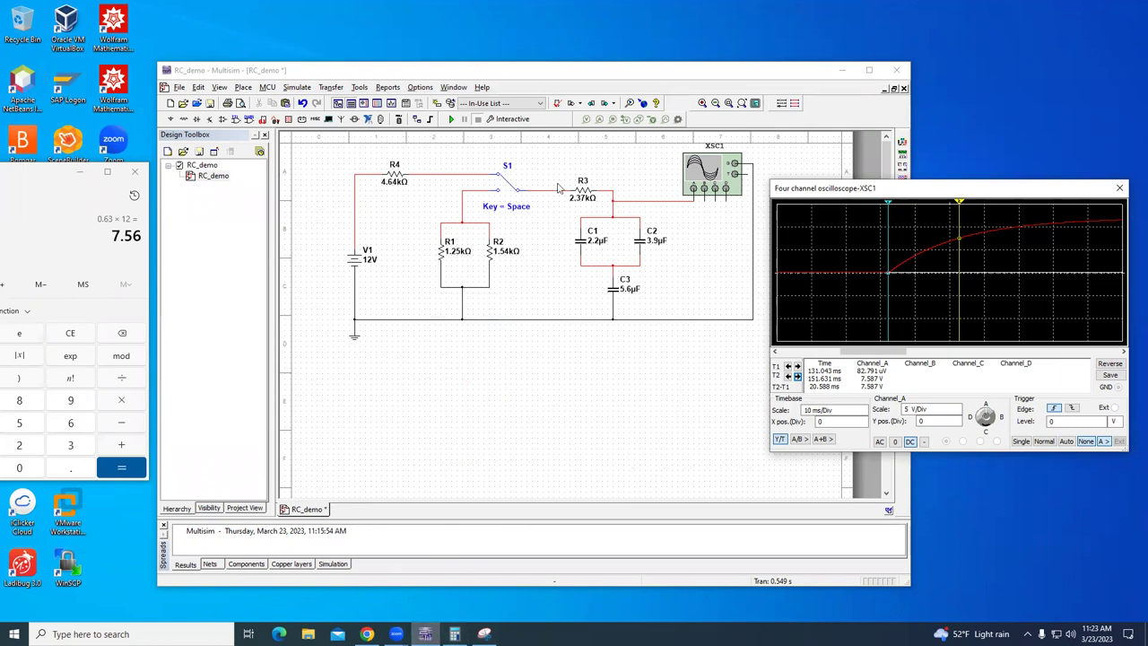
- Minimize and restore Multisim so the oscilloscope's charging curve shows the 20.588 ms cursor interval
click(425, 634)
click(425, 634)
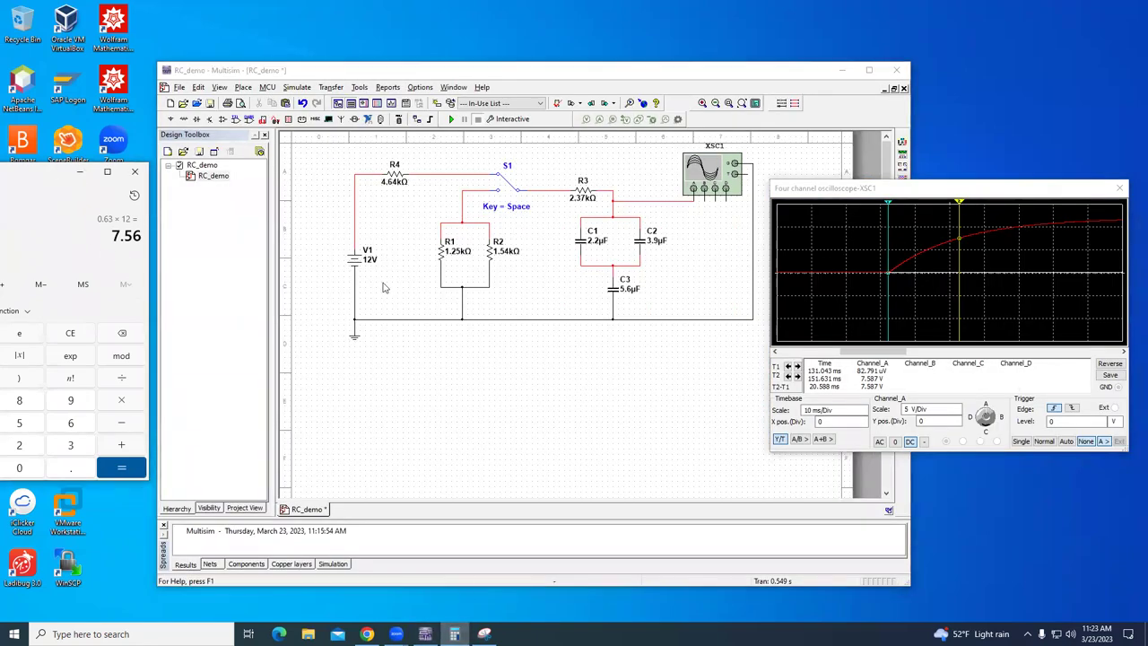
- Add 4.4 and 2.37 in Calculator to get 6.77
text(4.)
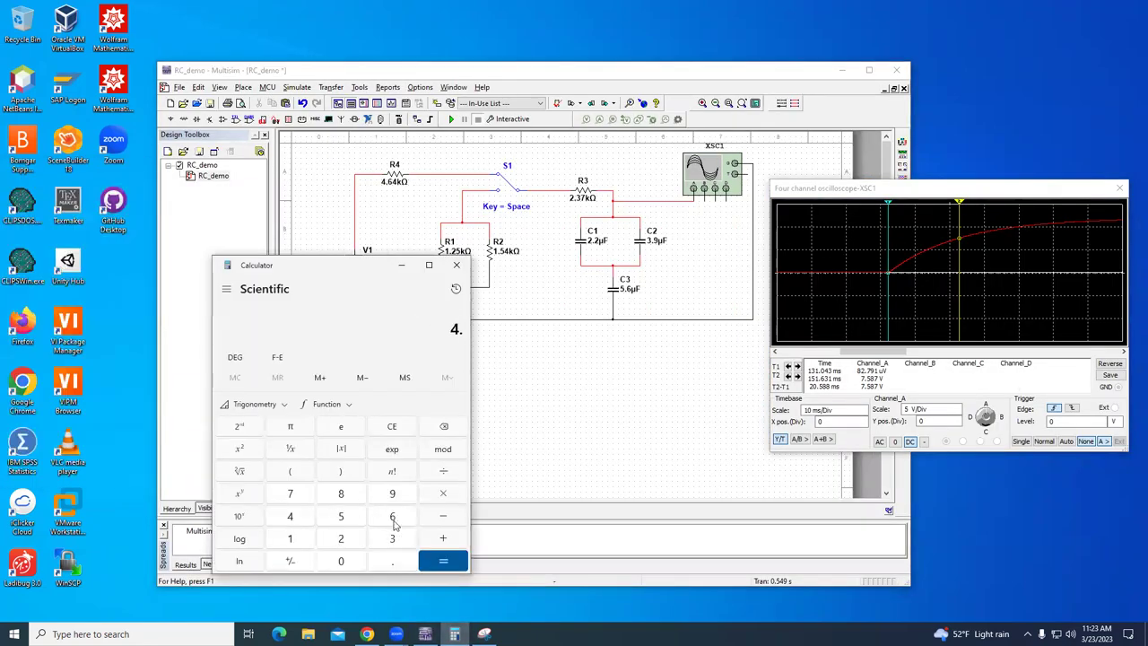
click(285, 518)
click(445, 539)
click(360, 542)
click(383, 558)
click(392, 543)
click(310, 496)
click(443, 561)
- Move Calculator left and add the C1 and C2 values, 2.2 + 3.9 = 6.1
drag(365, 267, 236, 268)
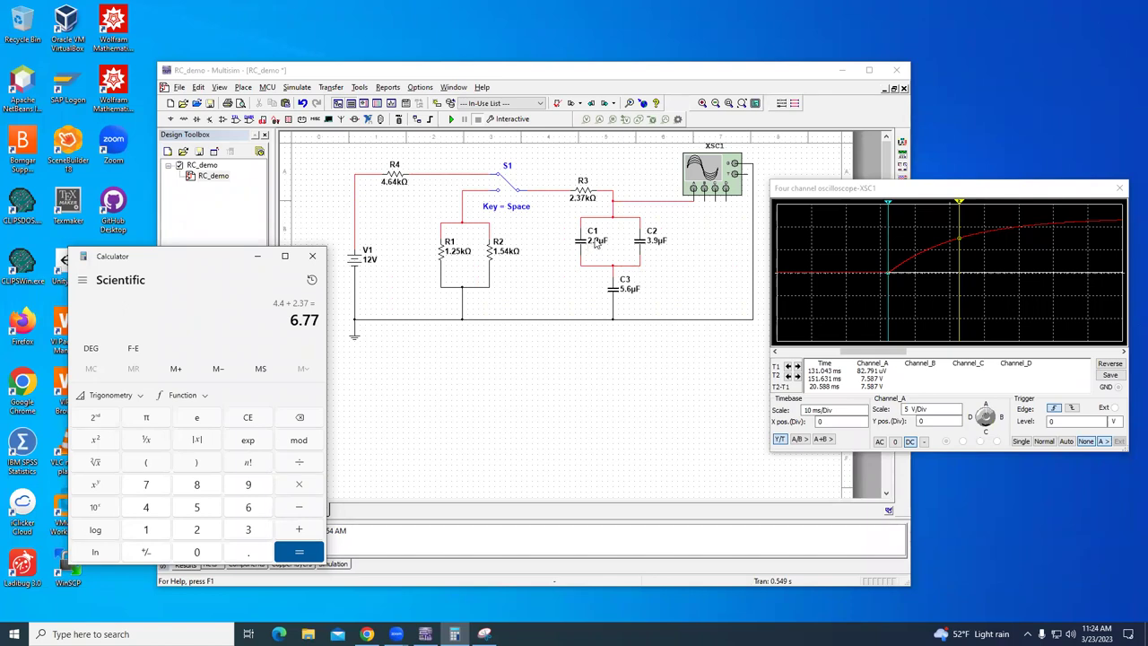
click(199, 529)
click(242, 550)
click(205, 529)
click(296, 533)
click(242, 531)
click(240, 551)
click(251, 484)
click(303, 552)
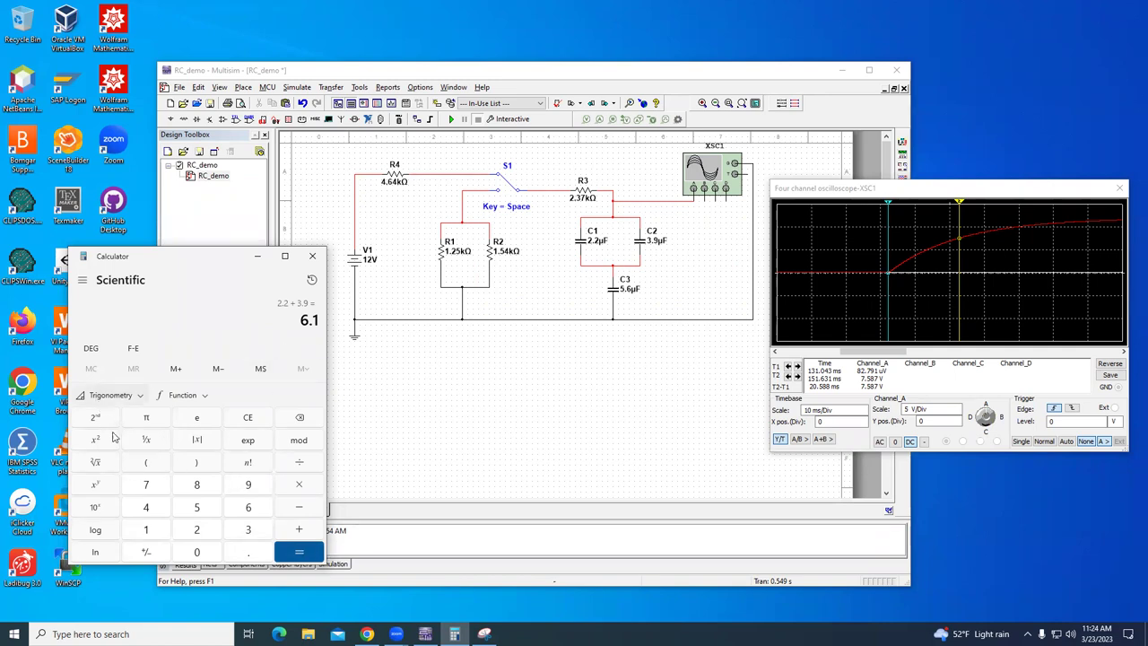
- Compute the series capacitance 1/(1/6.1 + 1/5.6), about 2.92
click(147, 439)
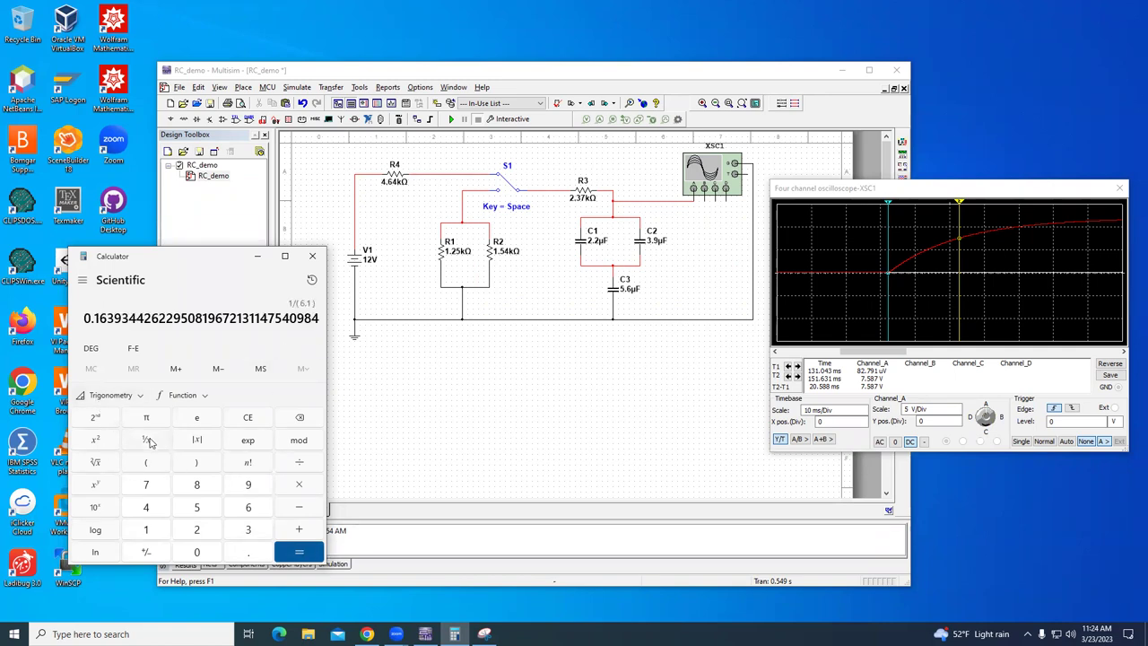
click(301, 531)
click(194, 512)
click(248, 552)
click(249, 508)
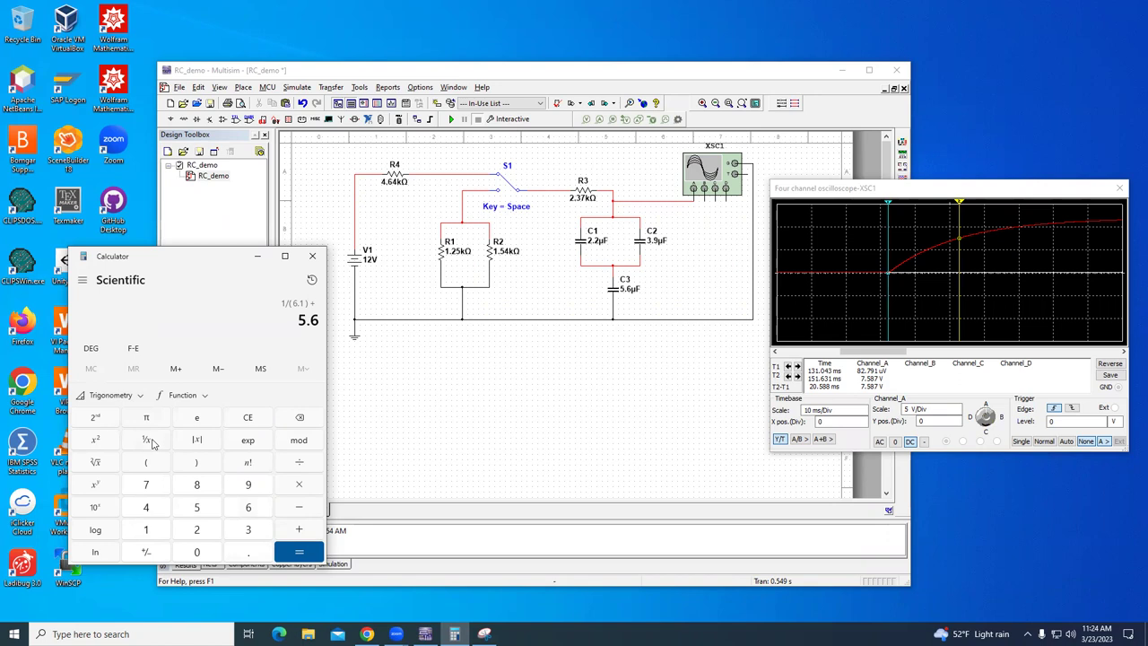
click(150, 443)
click(300, 554)
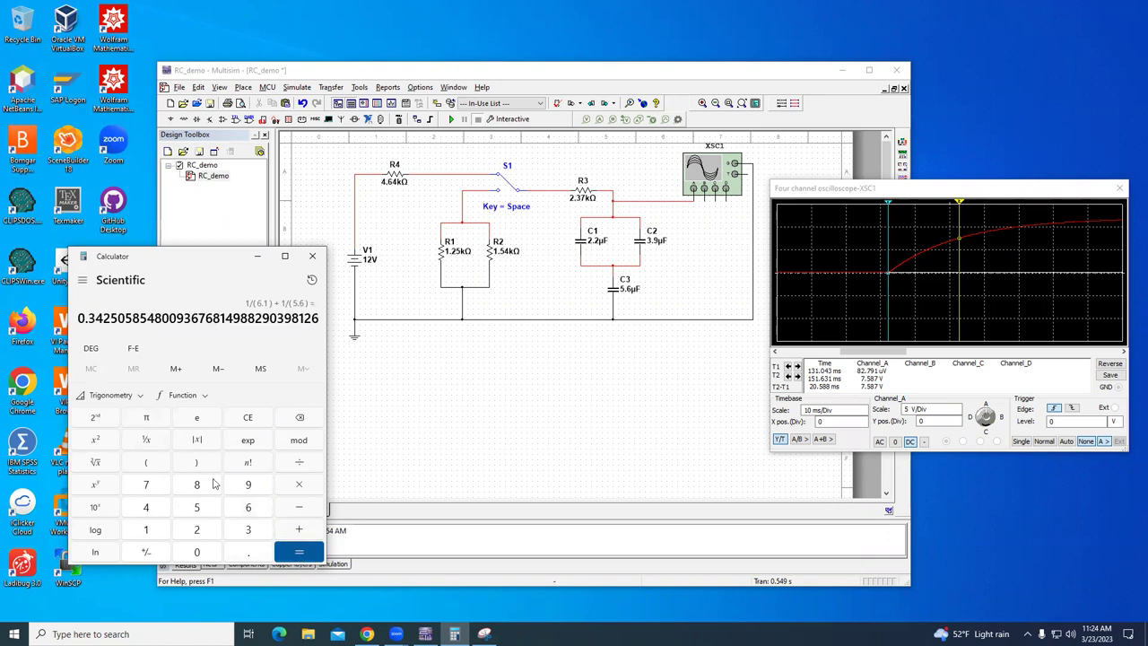
click(149, 441)
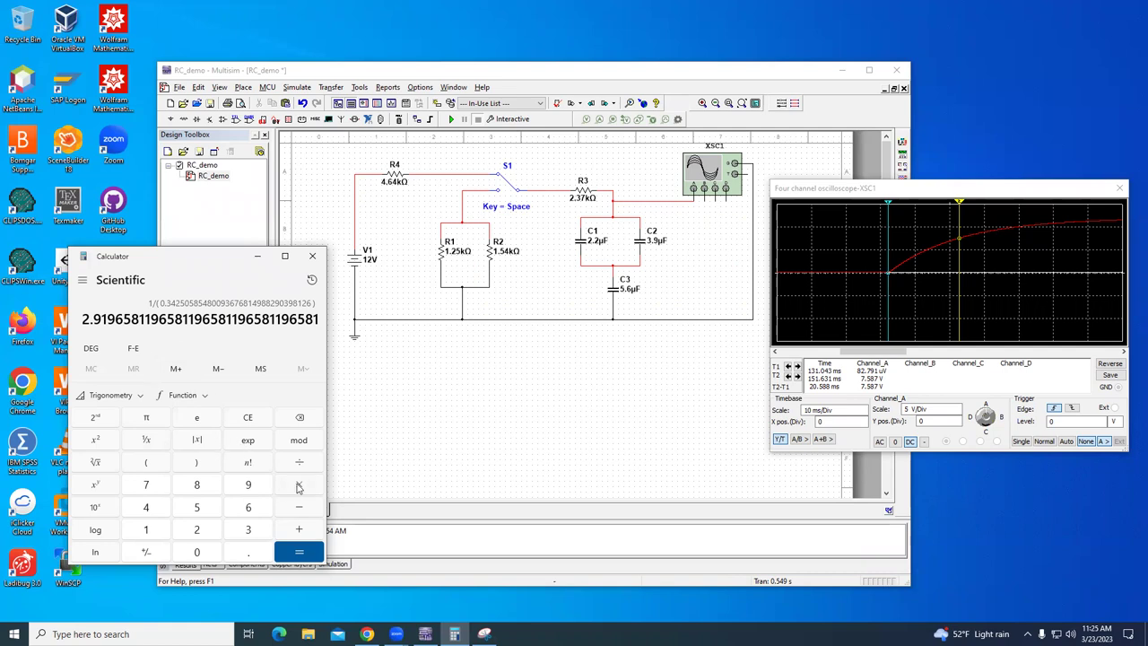
- Multiply that result by 6.77 to get the 19.766 ms time constant
key(Return)
click(256, 509)
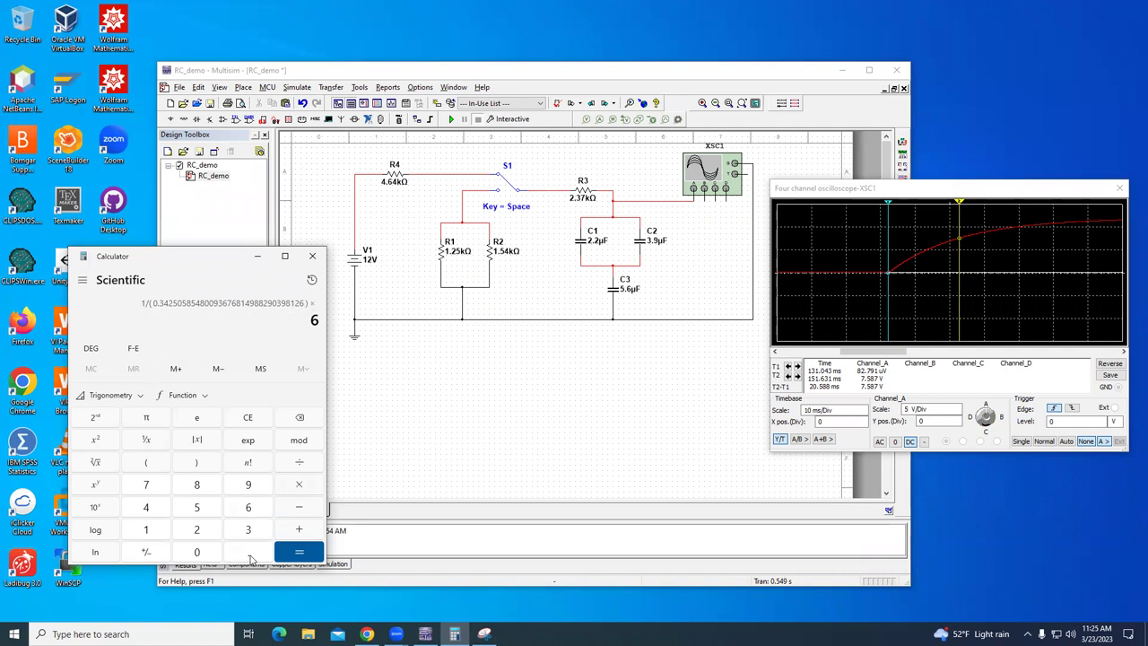
click(251, 558)
click(153, 491)
click(153, 491)
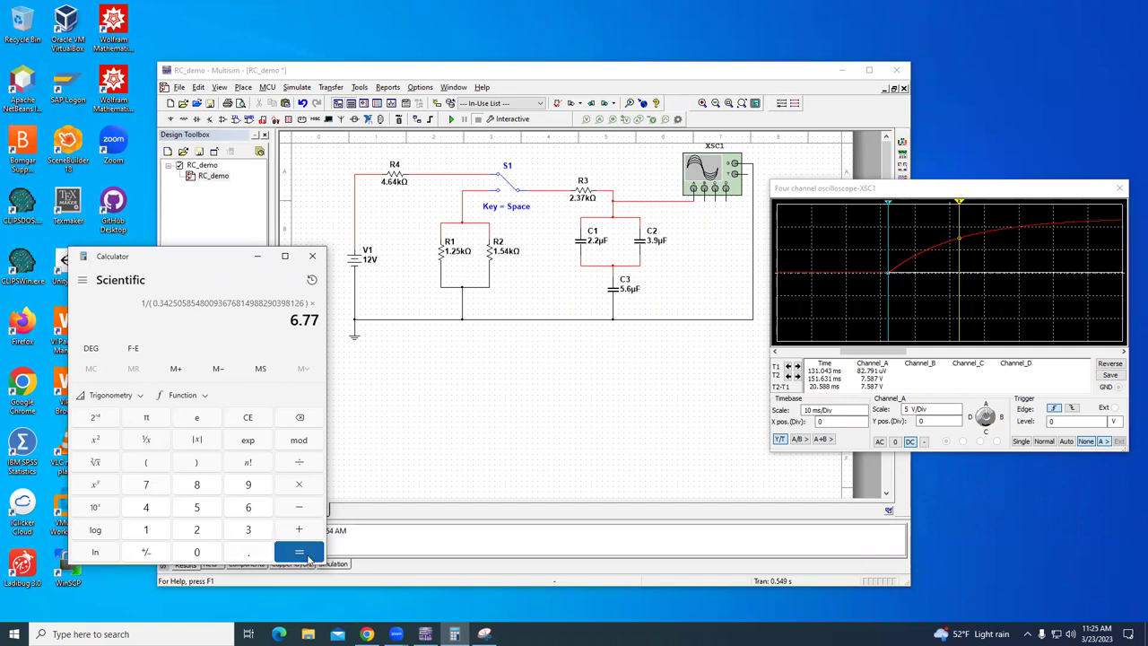
click(299, 553)
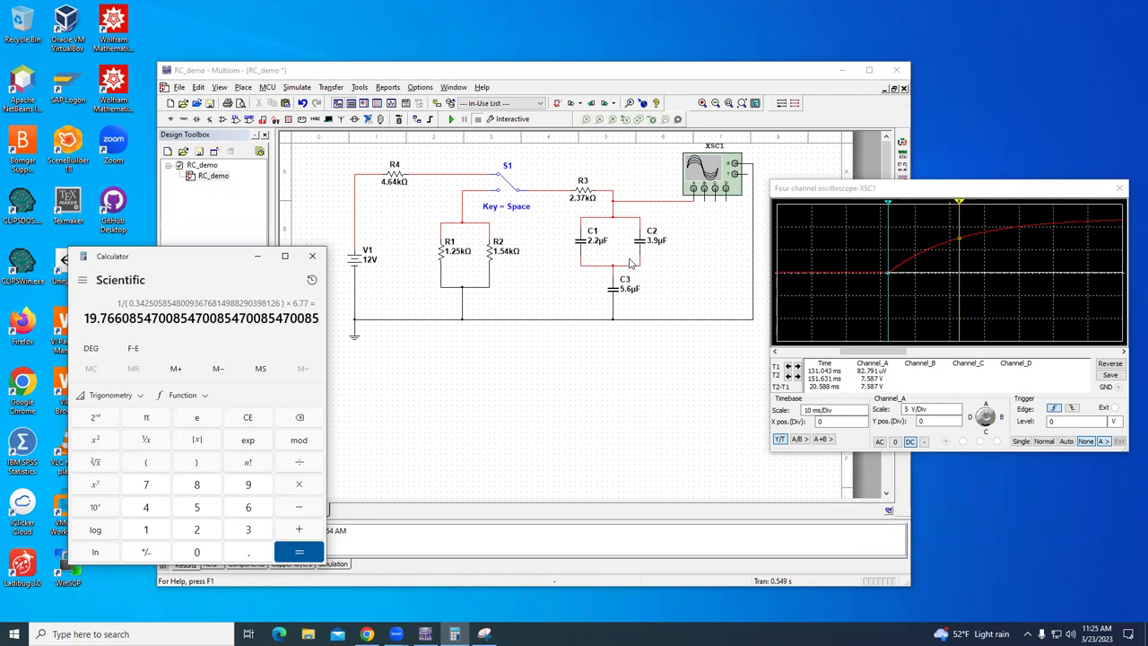
- Move the oscilloscope window left and scroll the trace forward to the discharge edge
click(863, 191)
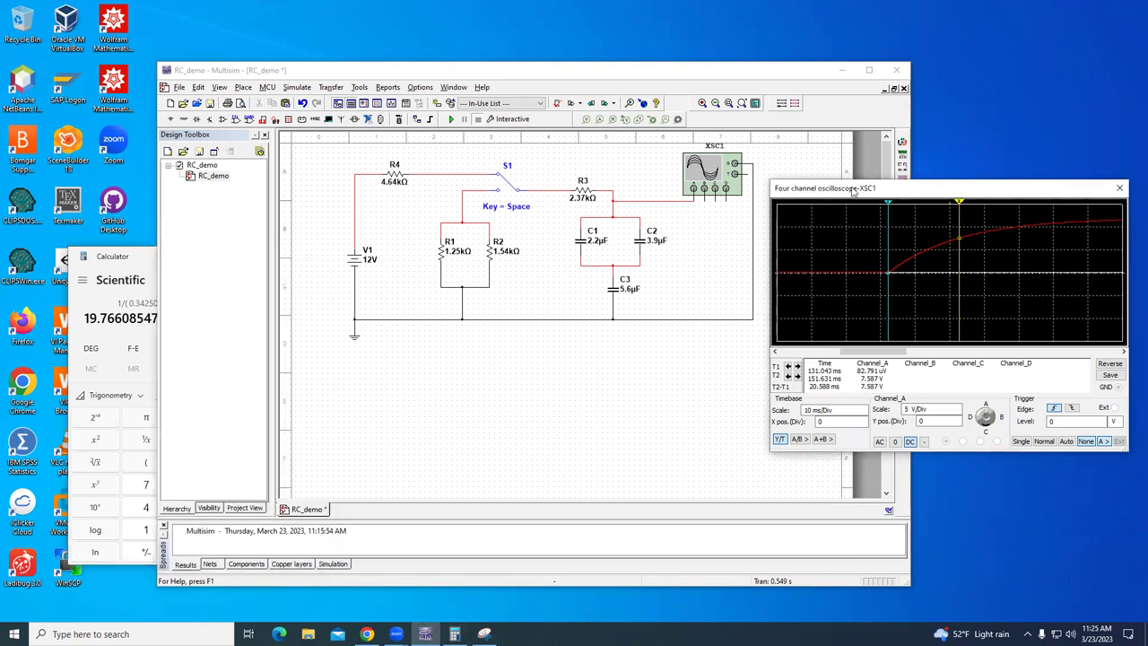
drag(854, 191, 613, 206)
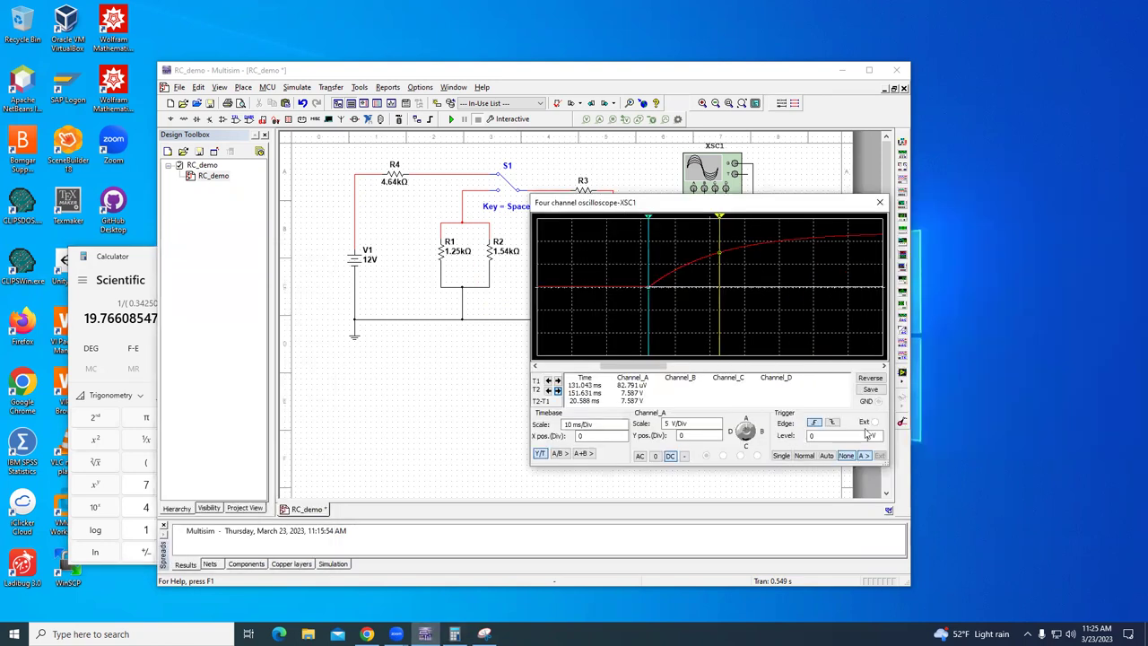
click(884, 368)
click(883, 368)
click(884, 367)
click(883, 368)
click(884, 368)
click(883, 367)
click(884, 368)
click(883, 367)
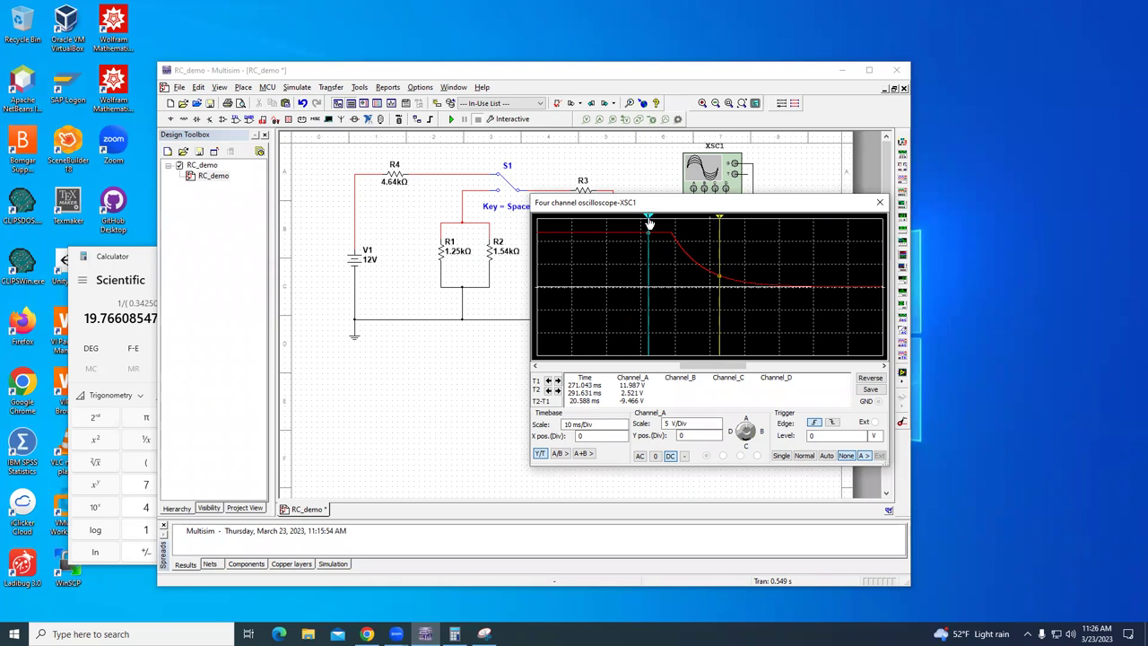
- Position cursor T1 at the discharge start, about 277.6 ms and 11.990 V
drag(649, 223, 669, 224)
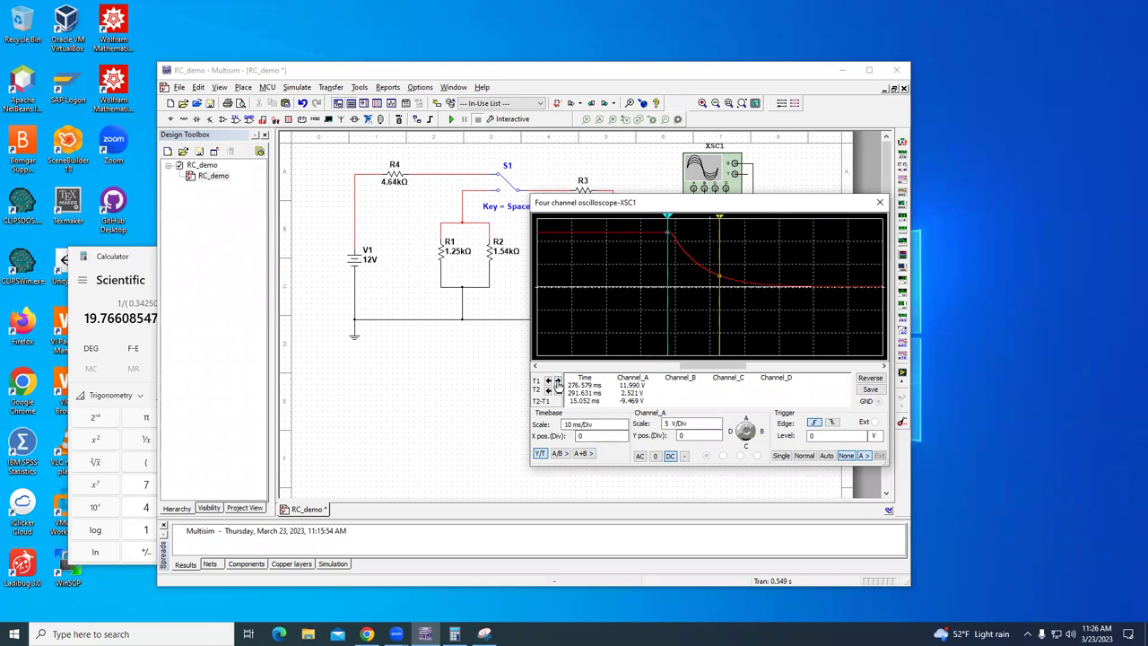
click(558, 381)
click(558, 381)
click(558, 382)
click(558, 381)
click(558, 381)
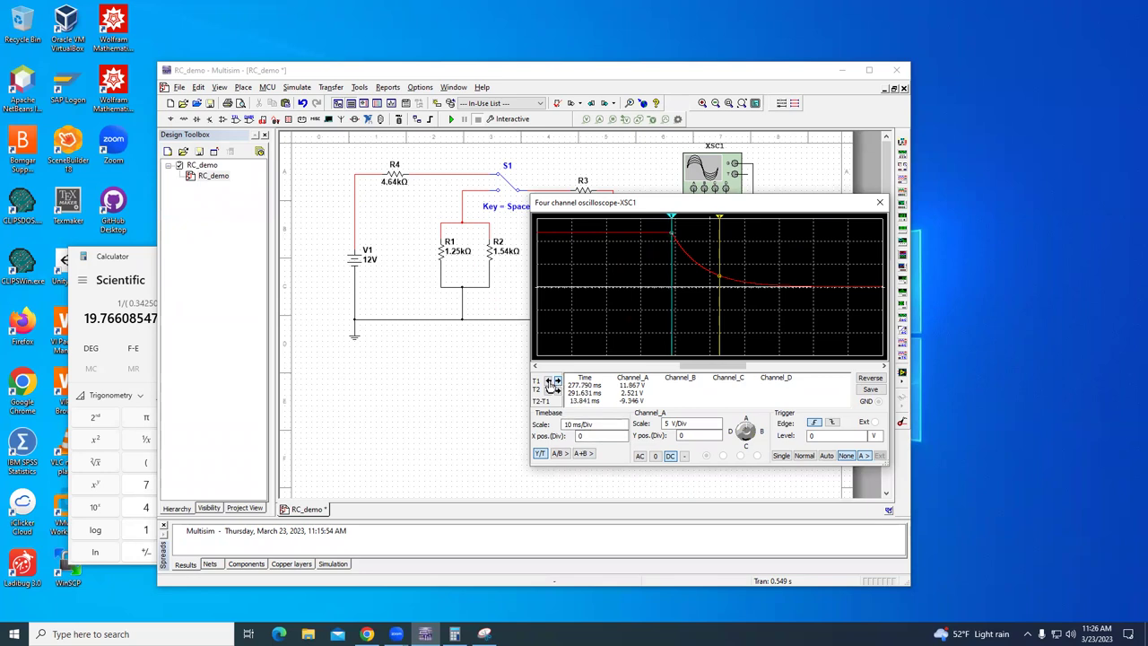
click(549, 381)
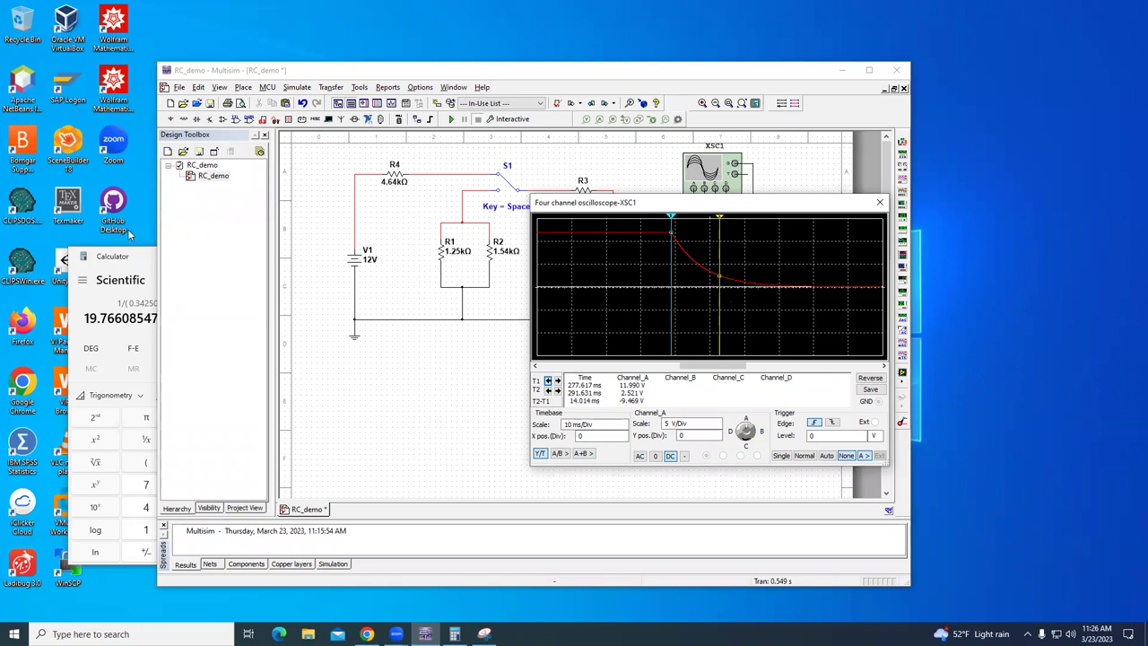
- Multiply 0.37 by 12 in Calculator to get the 4.44 V discharge target
click(139, 266)
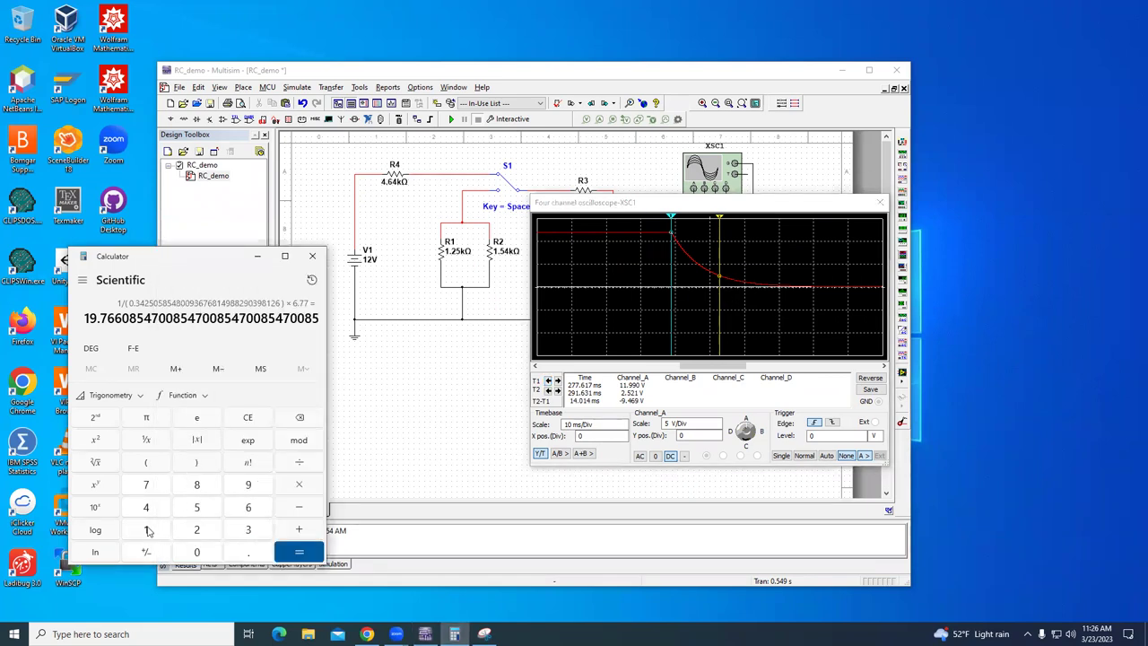
click(251, 551)
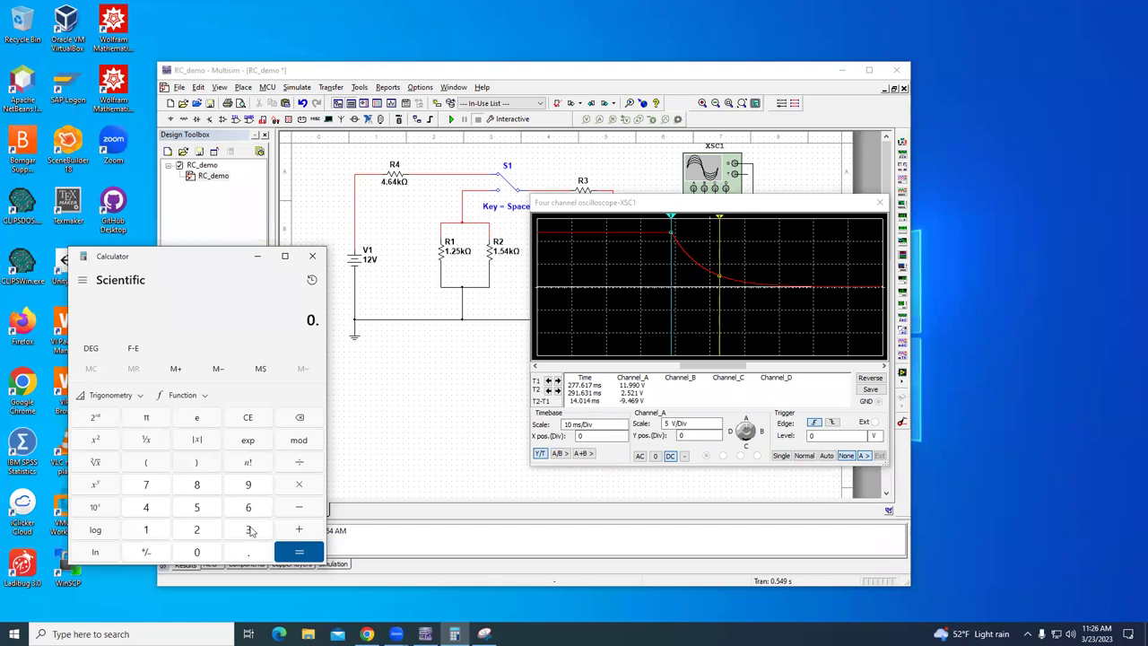
click(255, 530)
click(156, 485)
click(291, 486)
click(170, 528)
click(205, 530)
click(299, 551)
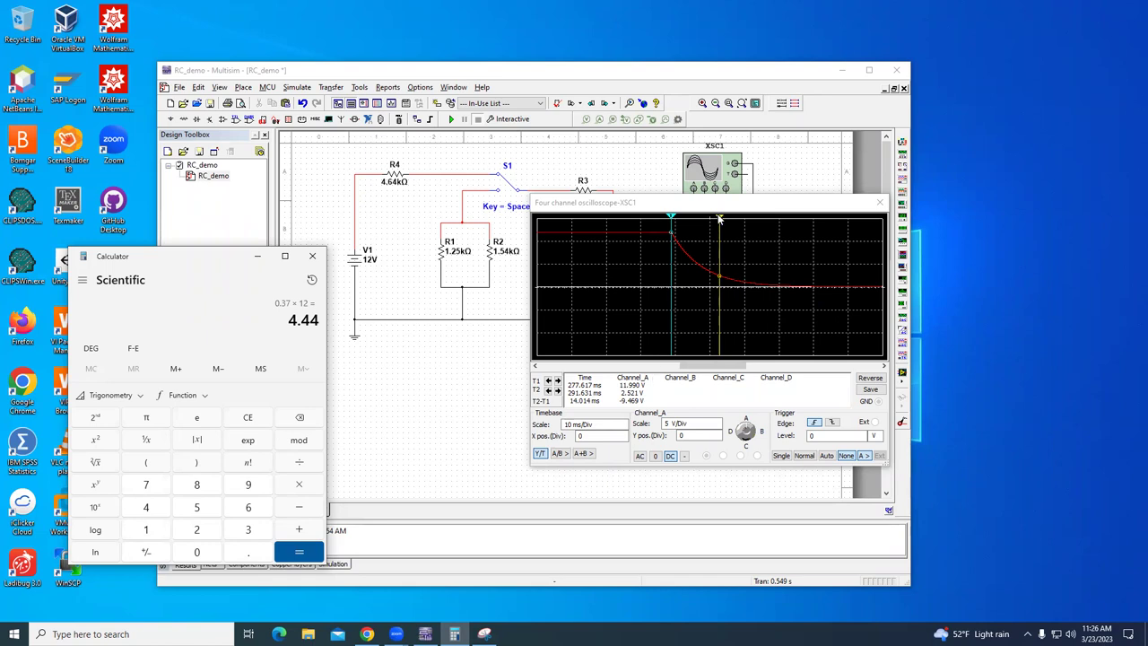
- Place cursor T2 at 4.420 V (T2−T1 = 8.997 ms) and move the oscilloscope off the capacitors
drag(720, 218, 705, 219)
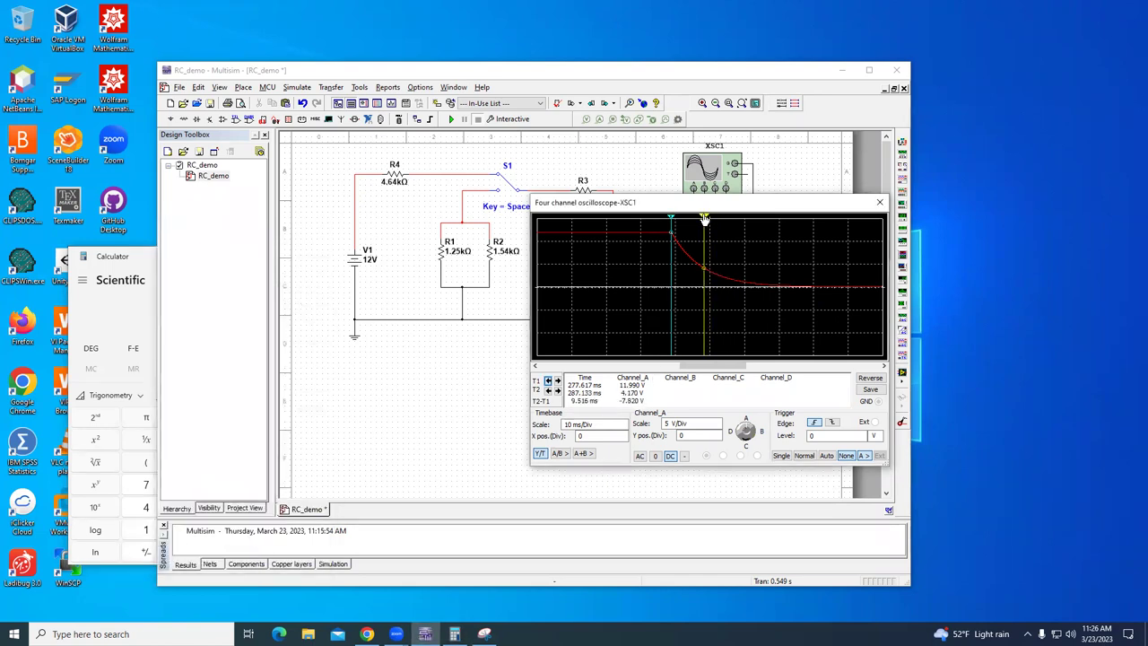
click(548, 390)
click(548, 390)
click(549, 390)
click(548, 390)
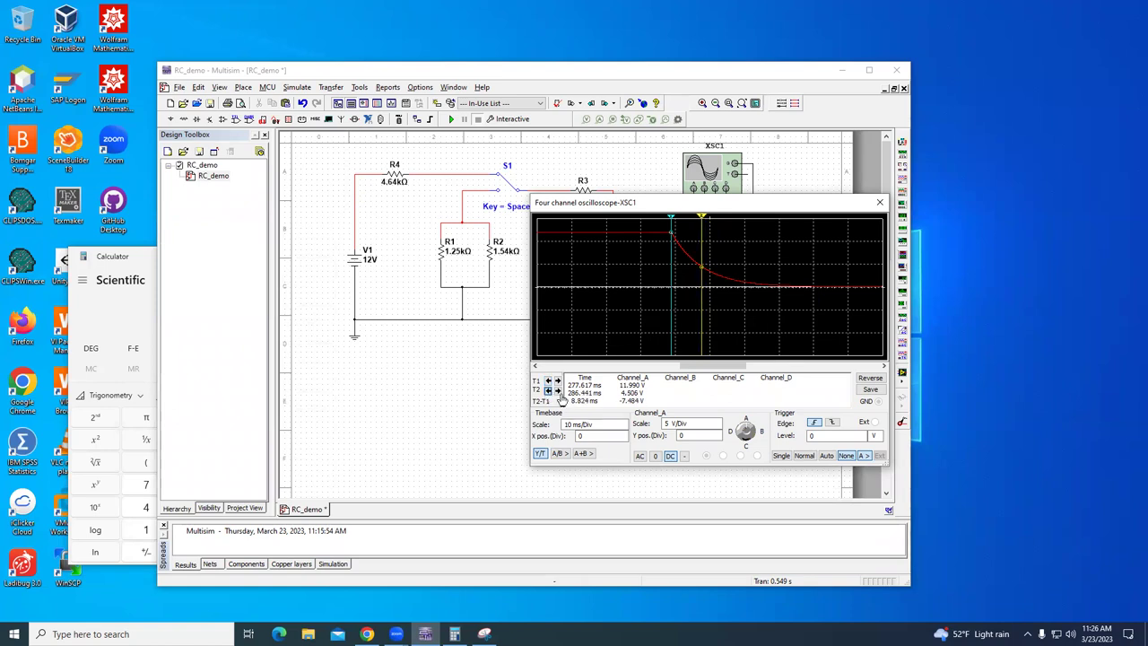
click(558, 391)
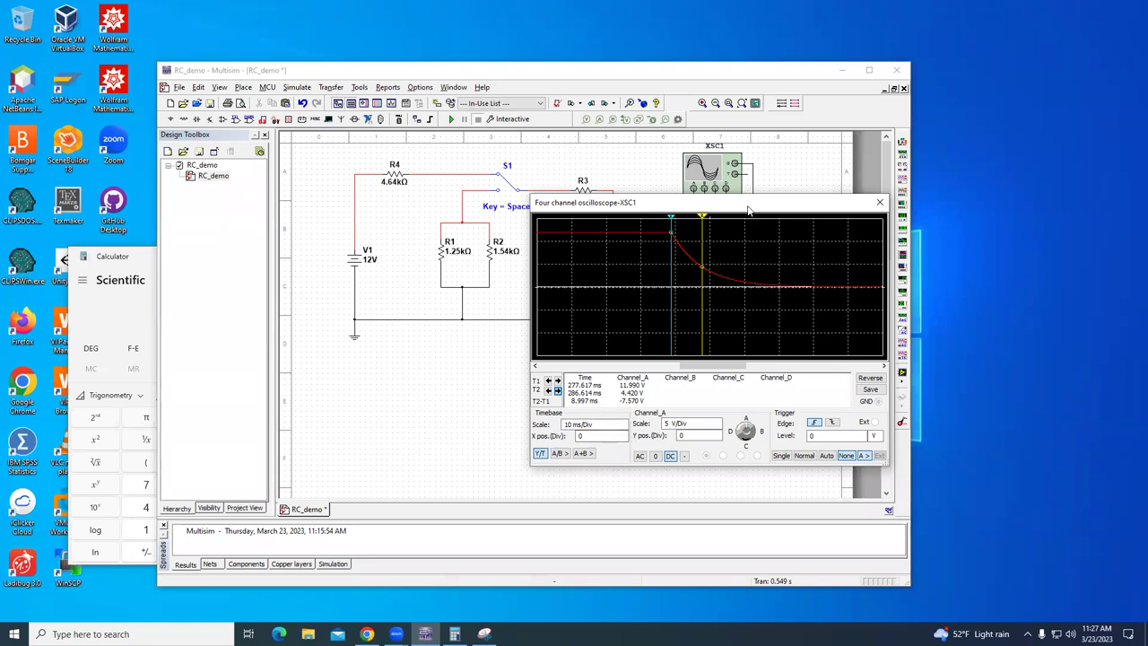
drag(748, 210, 981, 254)
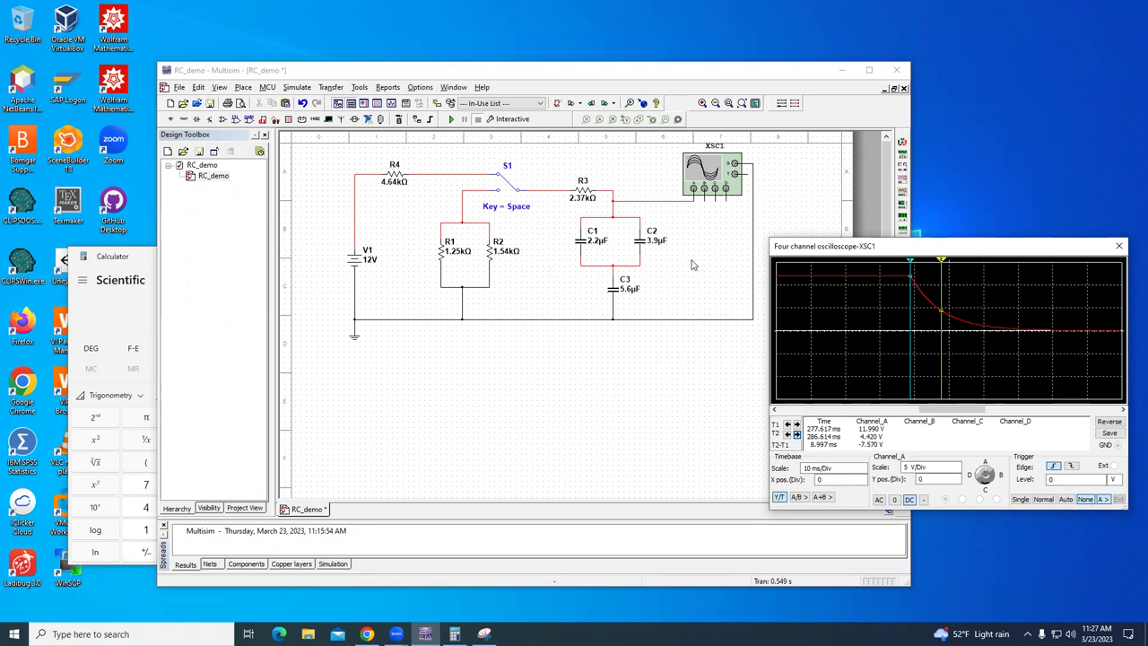
click(598, 342)
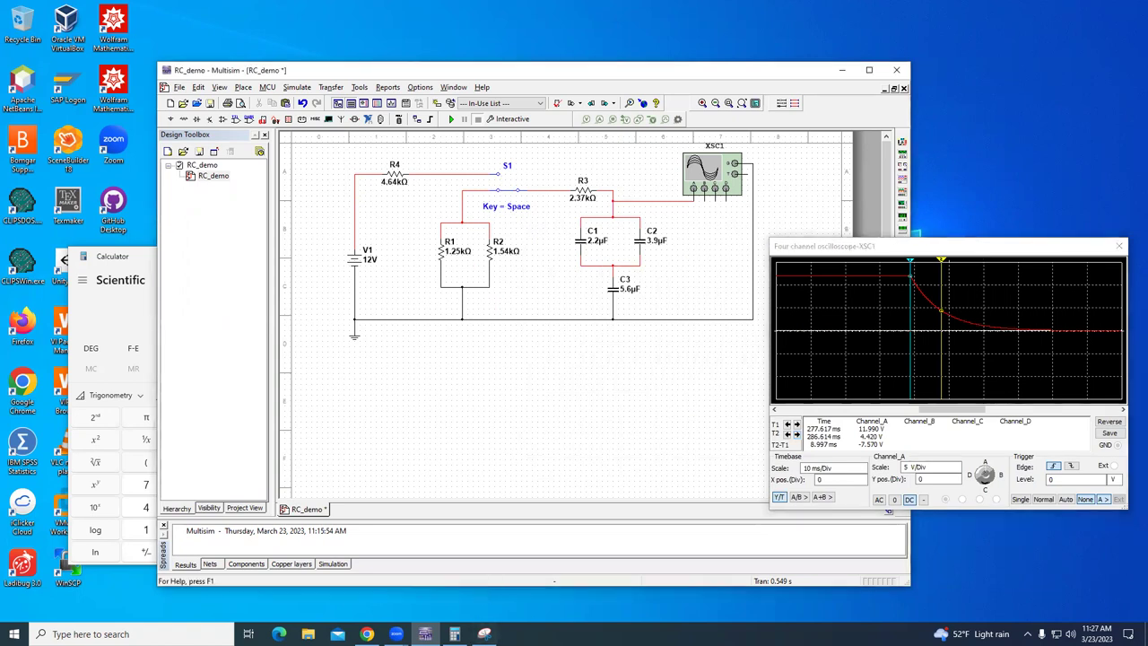
- Capture the circuit schematic as a snip in Snipping Tool
click(485, 634)
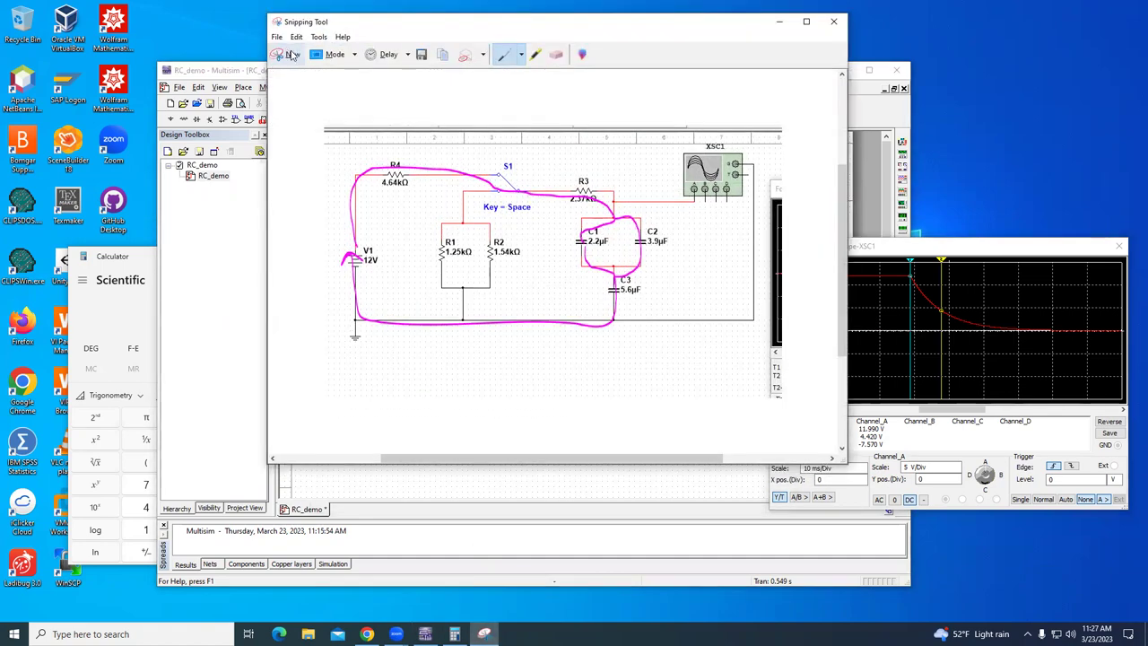
click(977, 30)
drag(305, 120, 764, 372)
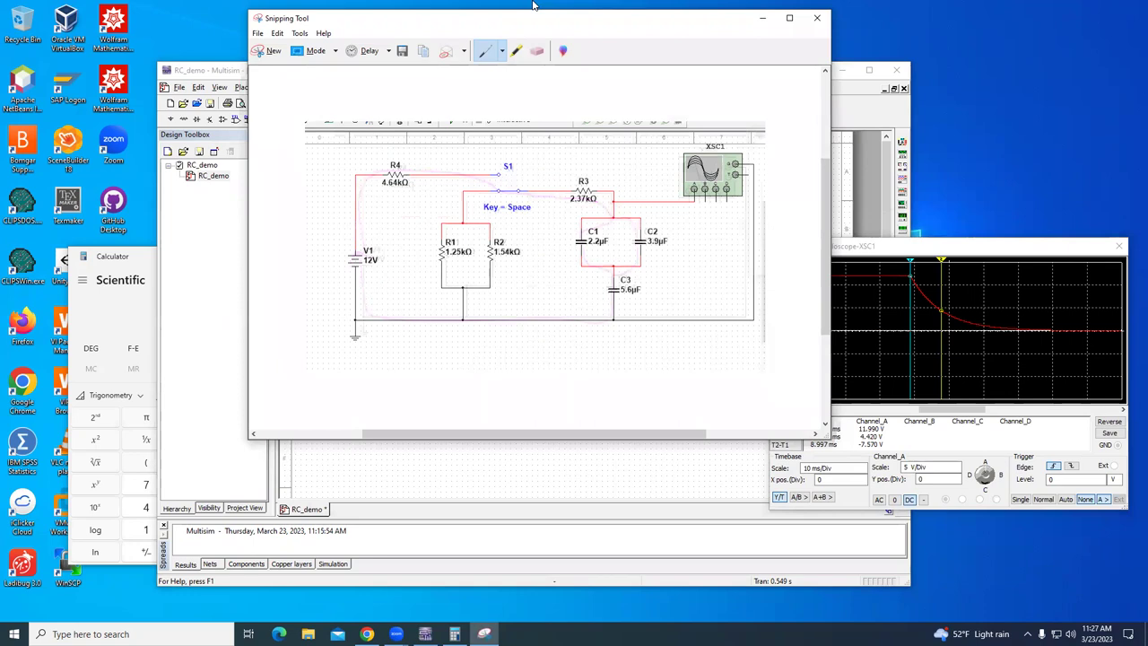
drag(376, 18, 333, 143)
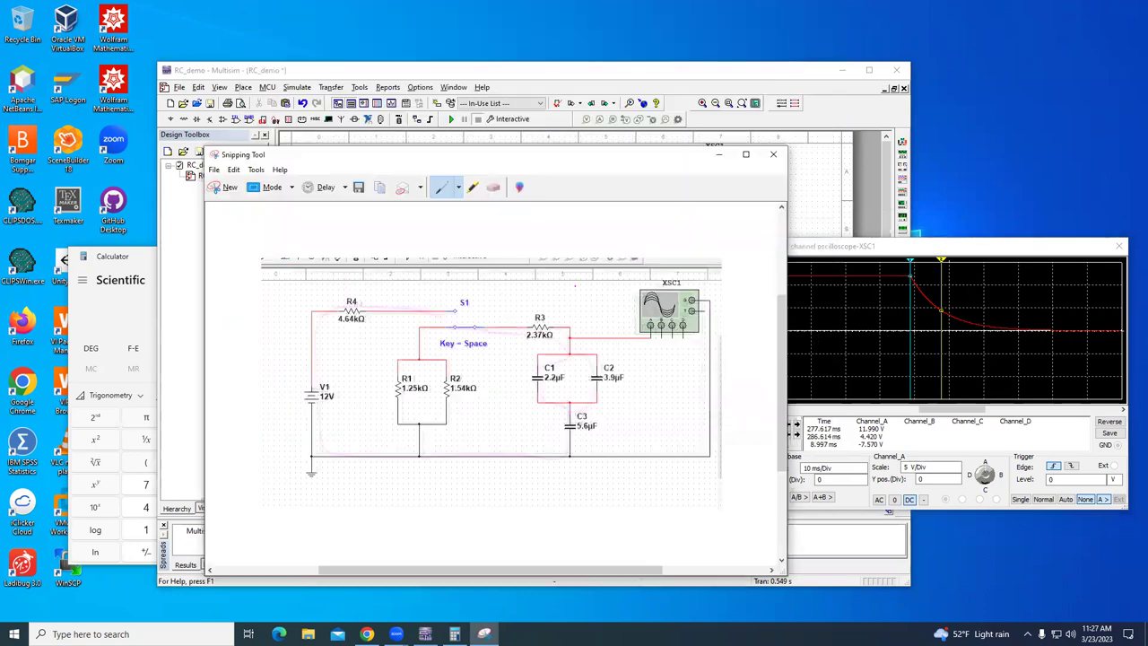
click(718, 143)
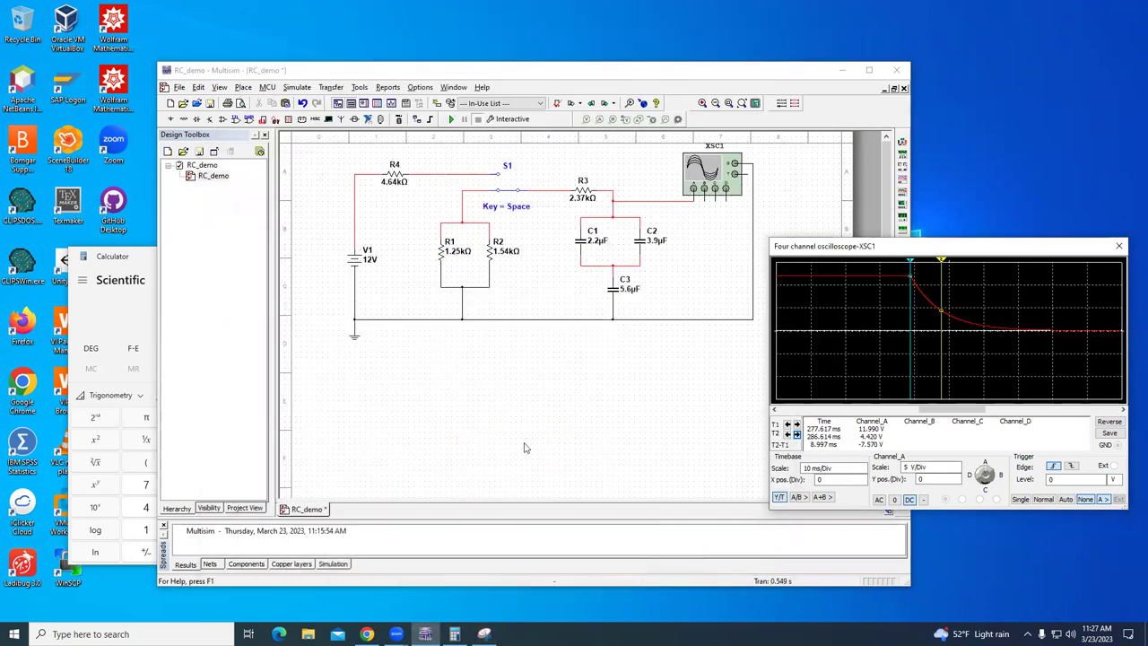
click(485, 633)
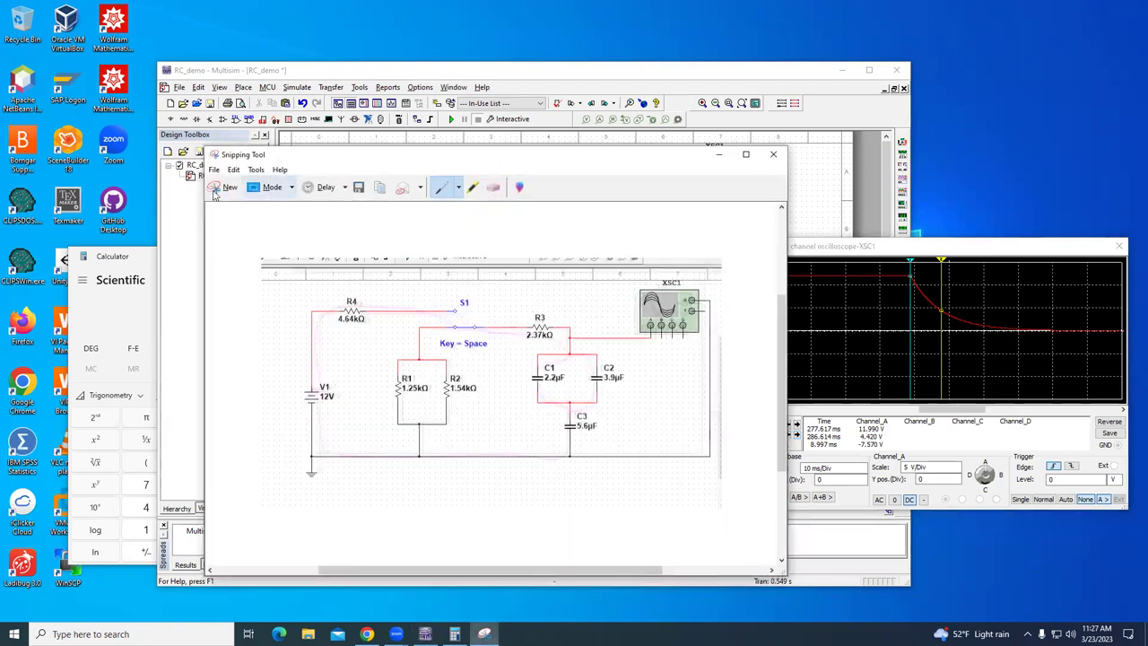
click(224, 186)
drag(779, 370, 787, 372)
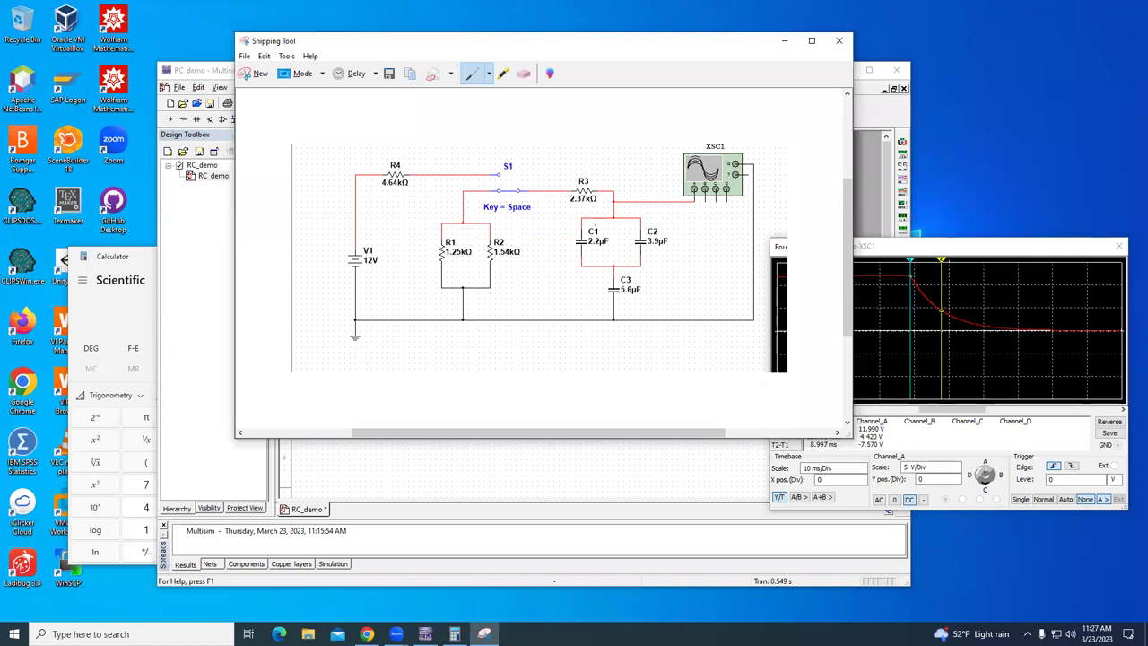
- Trace the magenta current loop through C1, C2, R1/R2 and the ground wire
mouse_move(589, 220)
mouse_down()
mouse_move(630, 216)
mouse_move(639, 230)
mouse_move(587, 191)
mouse_move(484, 190)
mouse_move(463, 221)
mouse_move(464, 192)
mouse_move(461, 219)
mouse_move(444, 229)
mouse_move(459, 289)
mouse_up()
mouse_move(471, 225)
mouse_down()
mouse_move(491, 278)
mouse_move(454, 289)
mouse_move(463, 317)
mouse_move(596, 327)
mouse_move(613, 302)
mouse_move(630, 310)
mouse_up()
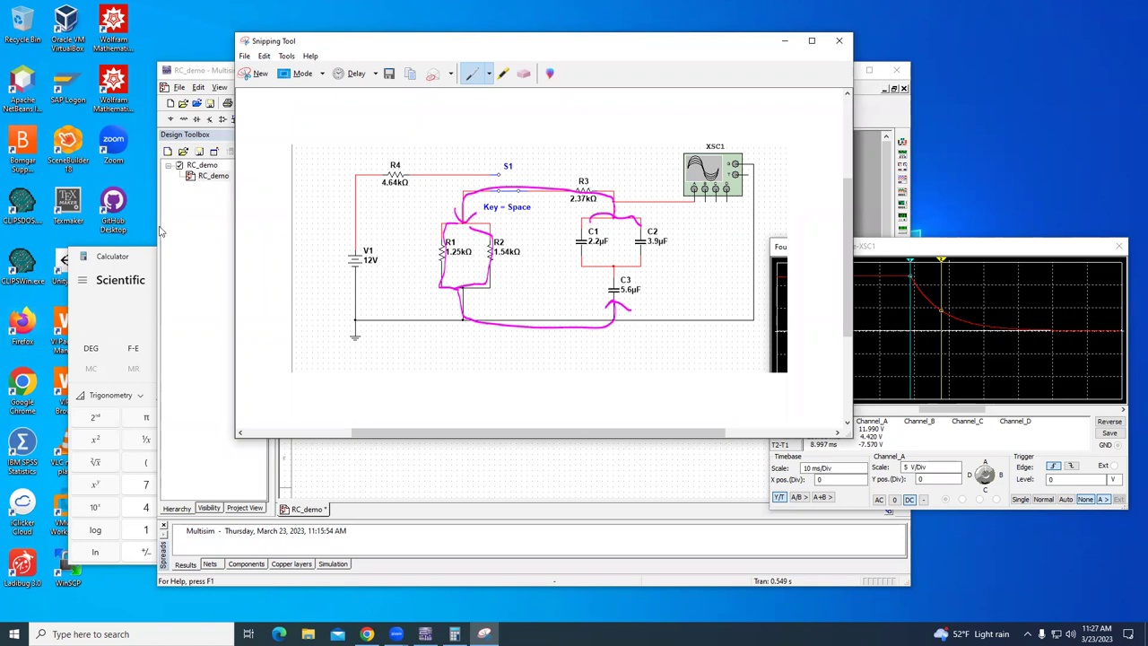
click(149, 254)
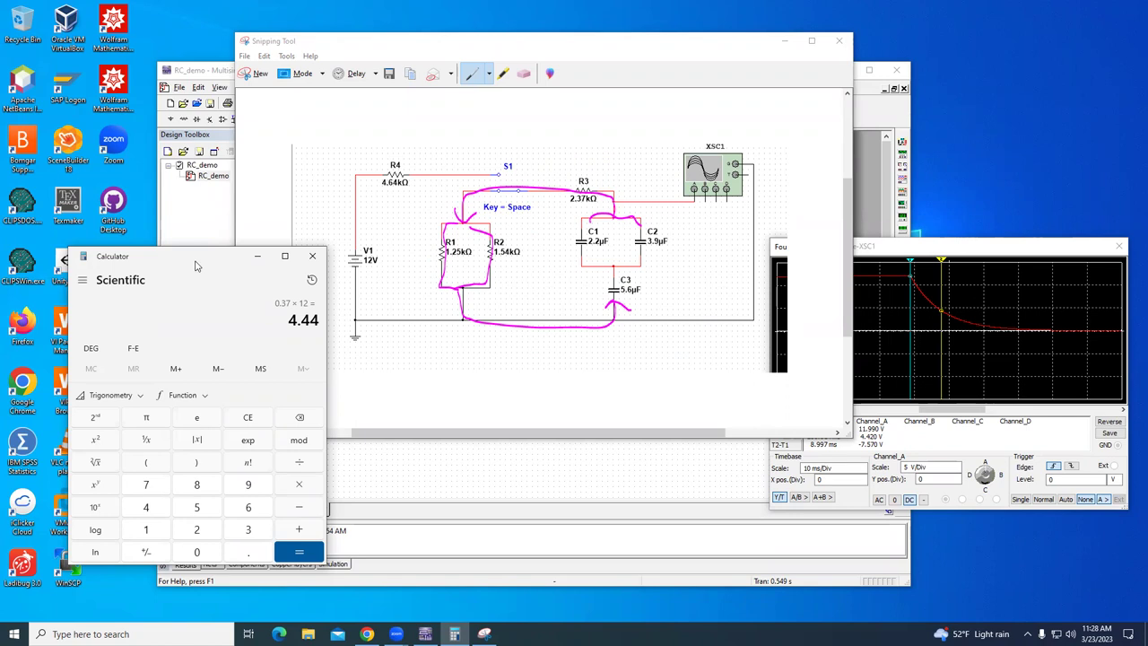
- Switch Calculator to Scientific mode and clear the previous 4.44 result
drag(199, 265, 204, 205)
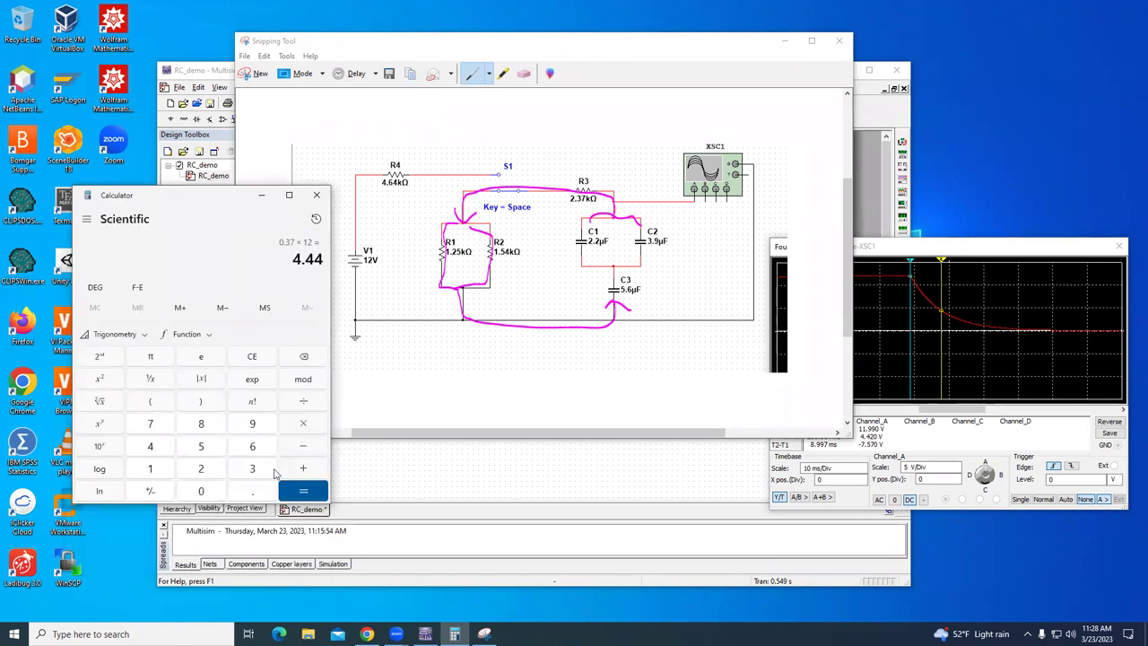
click(87, 219)
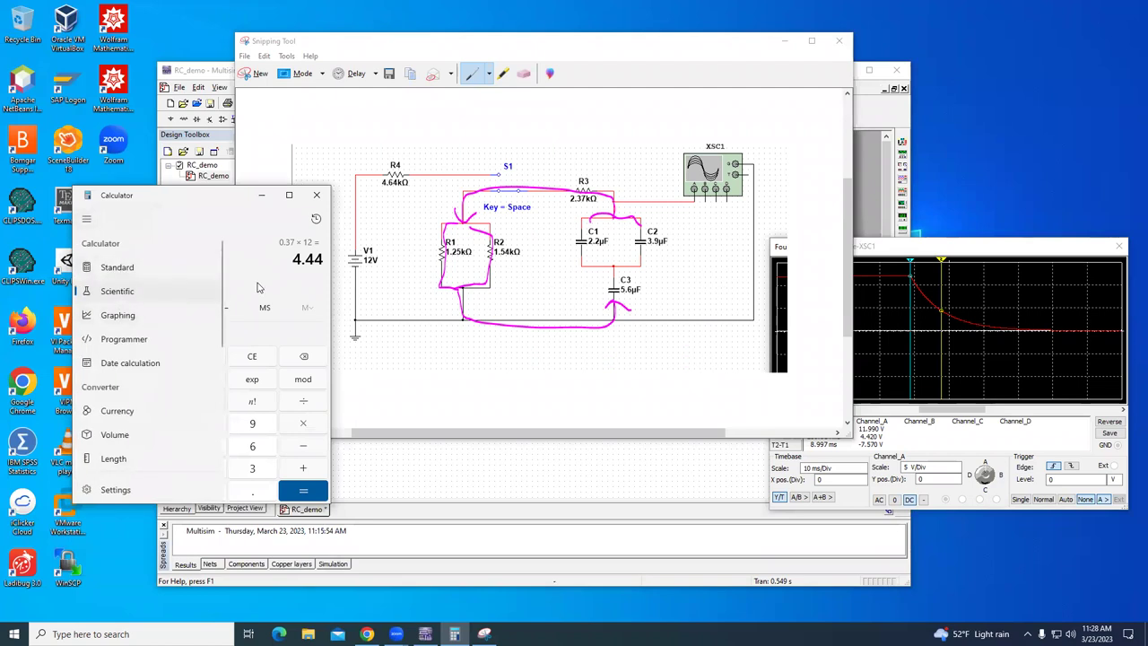
click(117, 291)
click(252, 356)
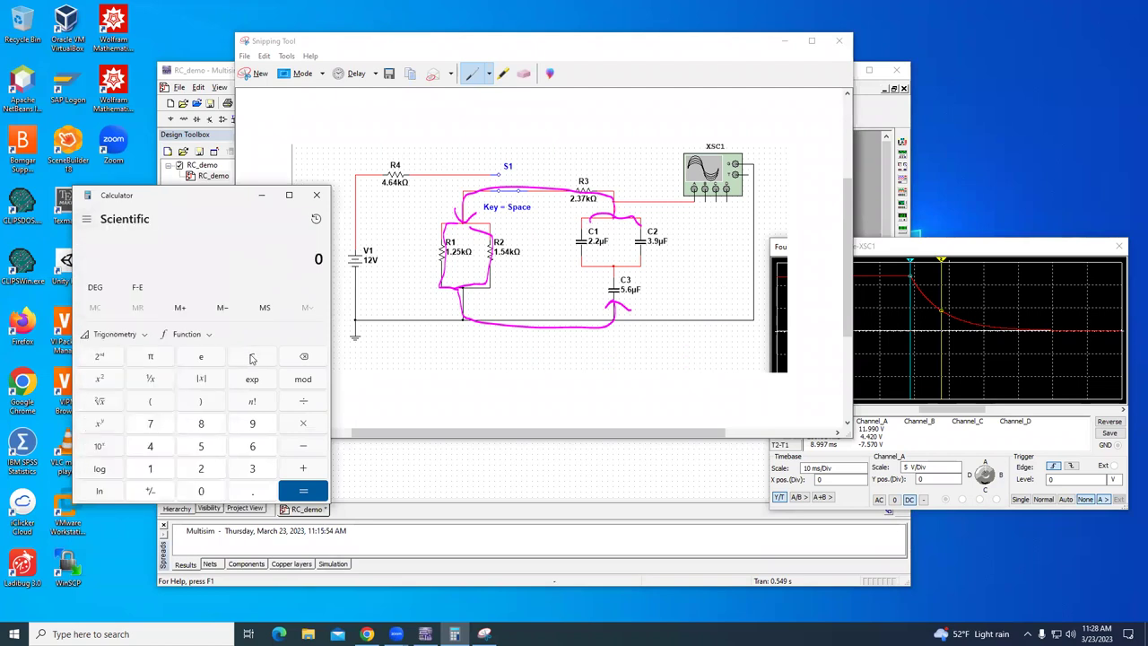
- Compute R1 parallel R2 as 1/(1/1.25 + 1/1.54)
click(153, 469)
click(240, 489)
click(201, 469)
click(201, 446)
click(152, 378)
click(304, 469)
click(158, 471)
click(250, 491)
click(212, 455)
click(160, 449)
click(149, 379)
key(Return)
click(153, 382)
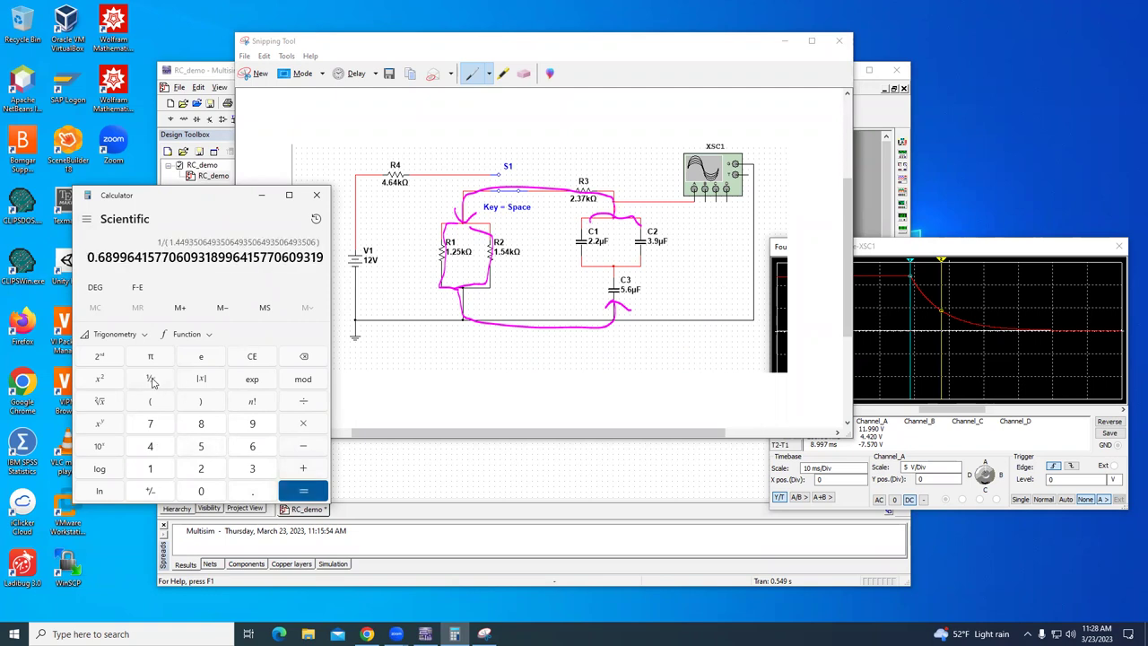
- Add R3's 2.37 to get a total discharge resistance of 3.06 kΩ
click(295, 473)
click(215, 476)
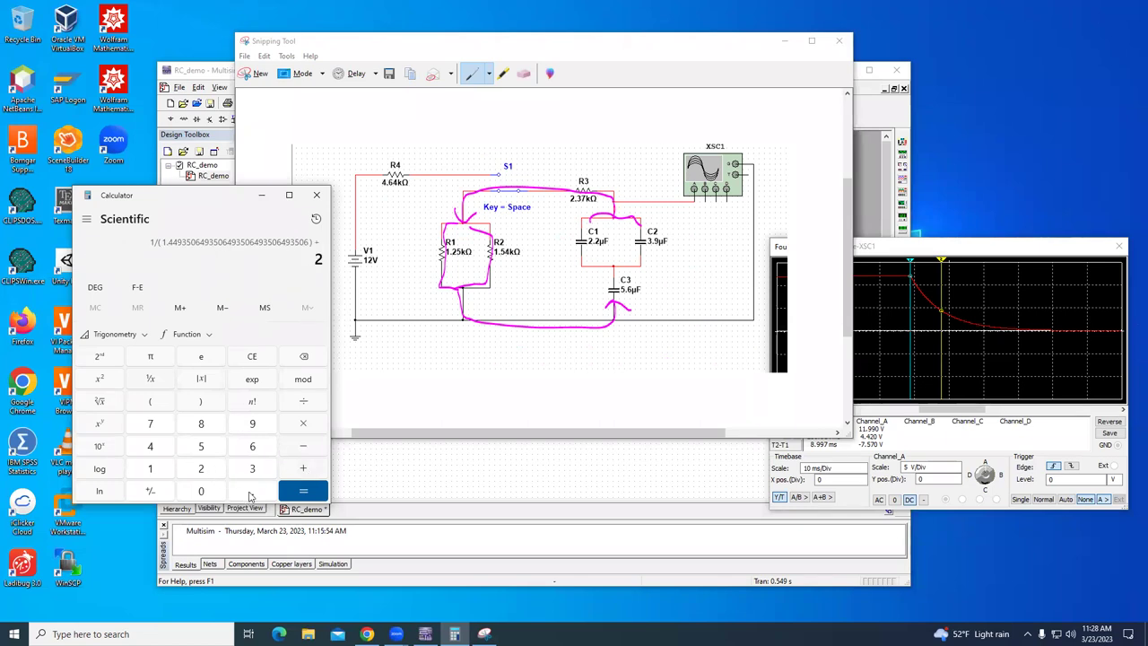
click(251, 491)
click(251, 470)
click(162, 423)
click(303, 492)
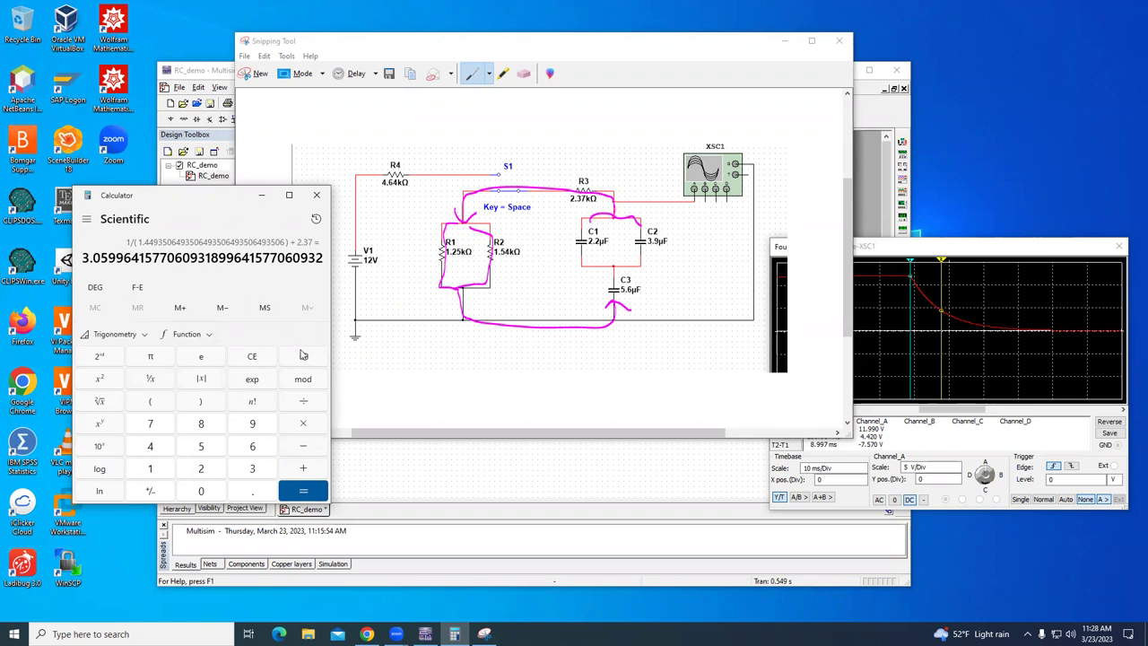
- Clear Calculator and add 2.2 + 3.9 to get 6.1
click(266, 358)
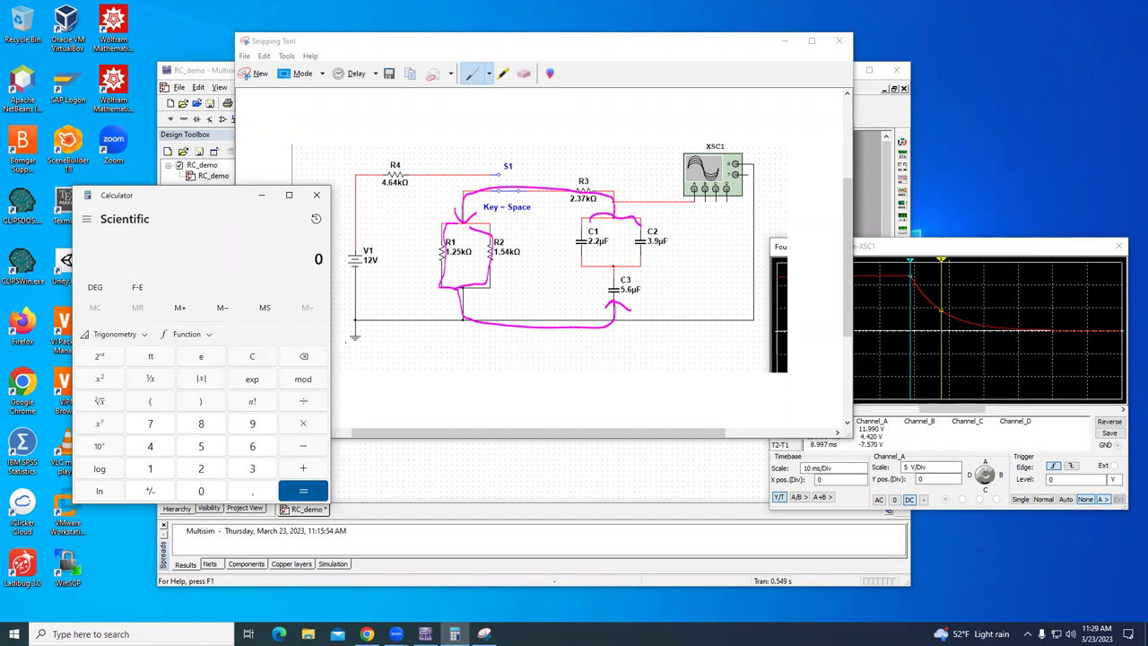
click(205, 469)
click(257, 489)
click(214, 474)
click(300, 470)
click(251, 470)
click(252, 491)
click(253, 424)
click(294, 495)
- Compute the series capacitance 1/(1/6.1 + 1/5.6)
click(150, 378)
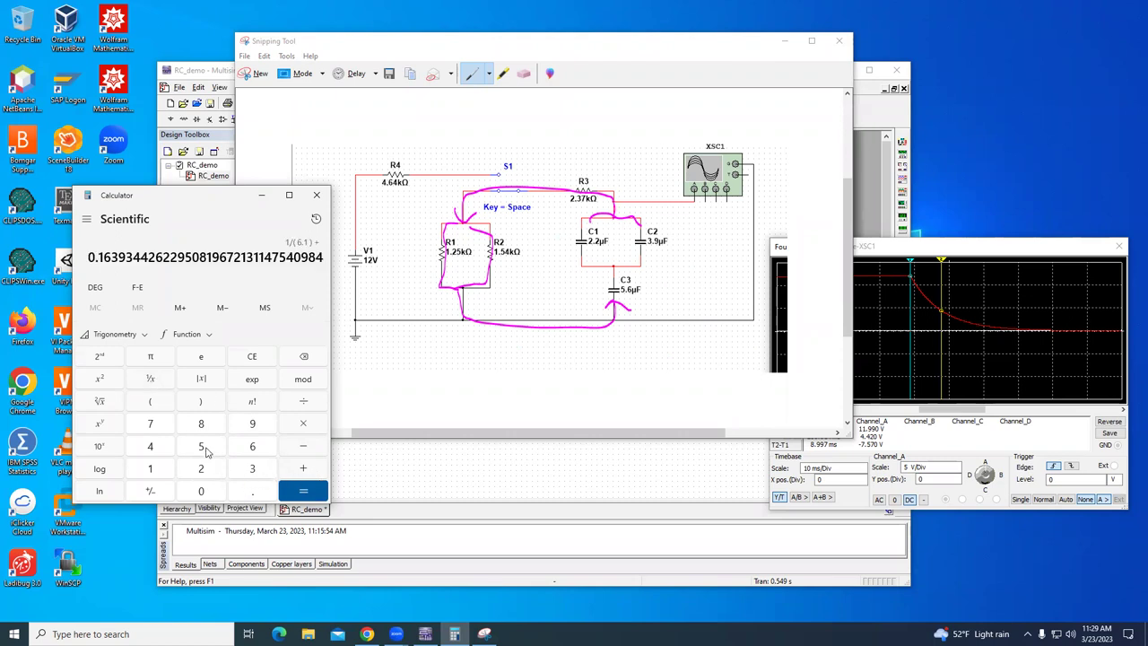
click(201, 445)
click(252, 492)
click(252, 446)
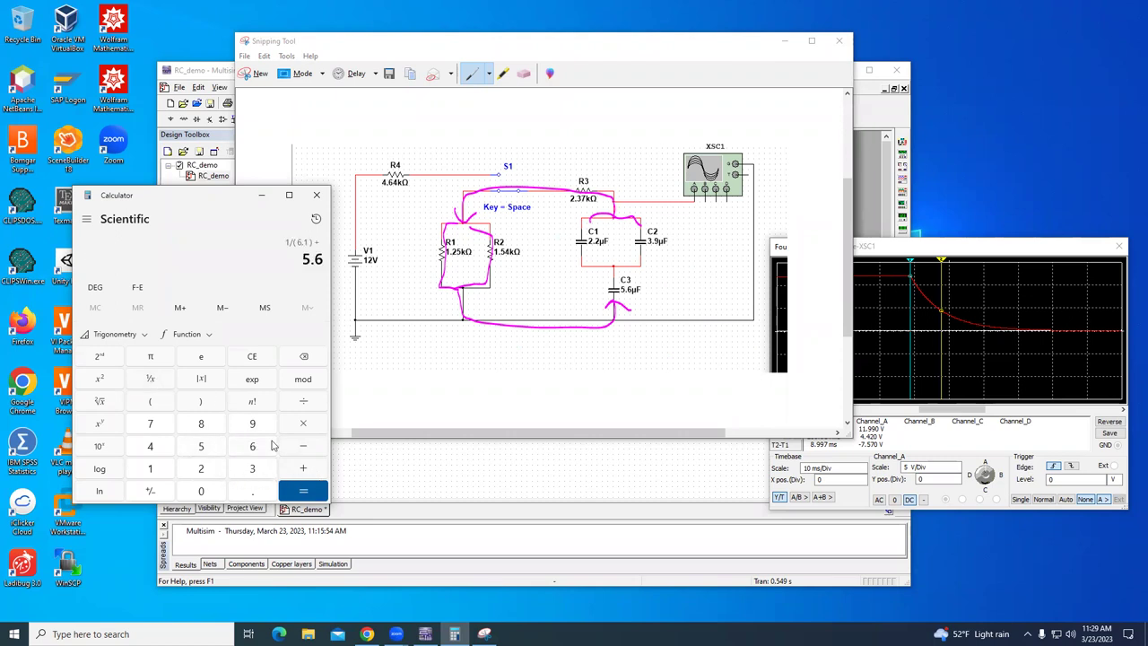
click(151, 379)
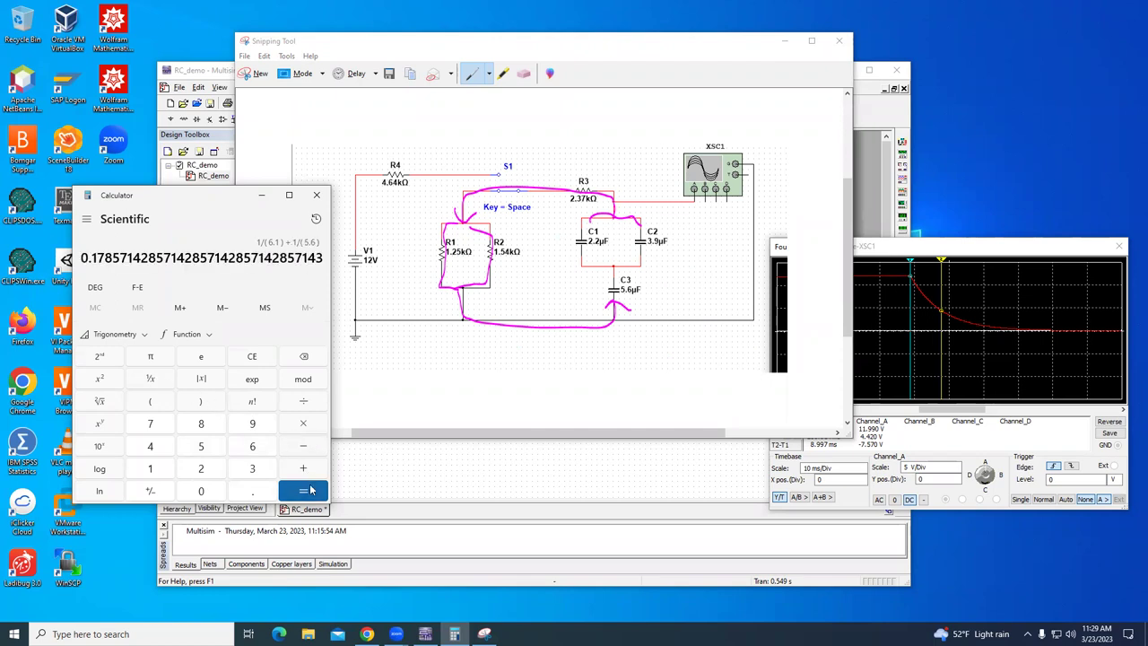
click(303, 490)
click(153, 379)
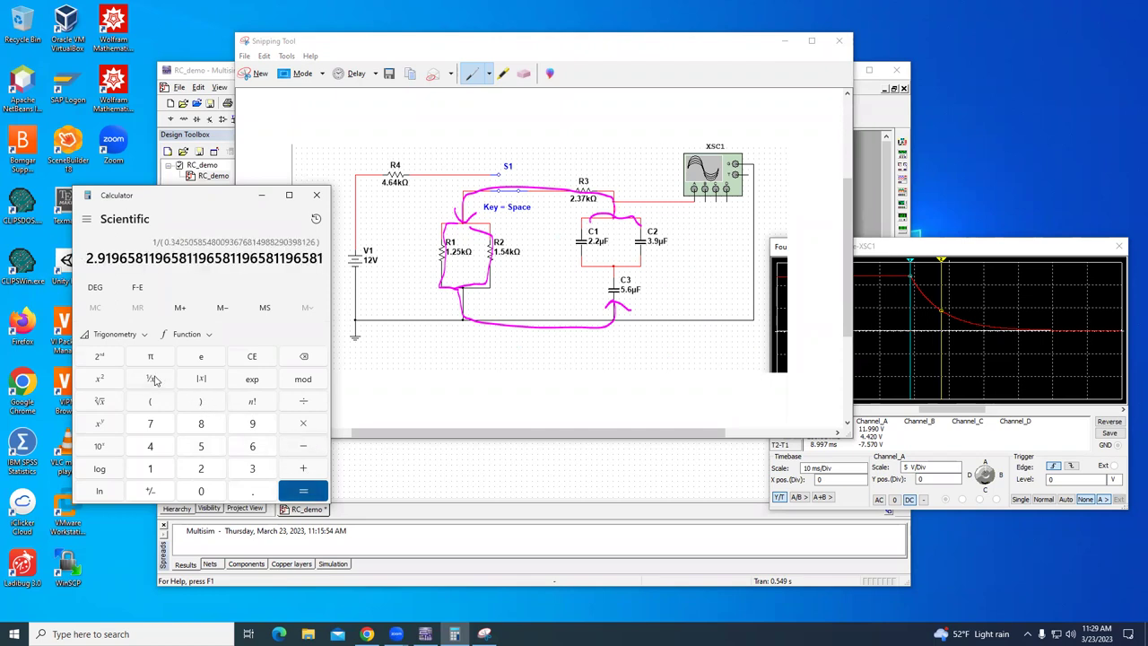
- Multiply by 3.06 to get the 8.934 ms discharge time constant
click(305, 425)
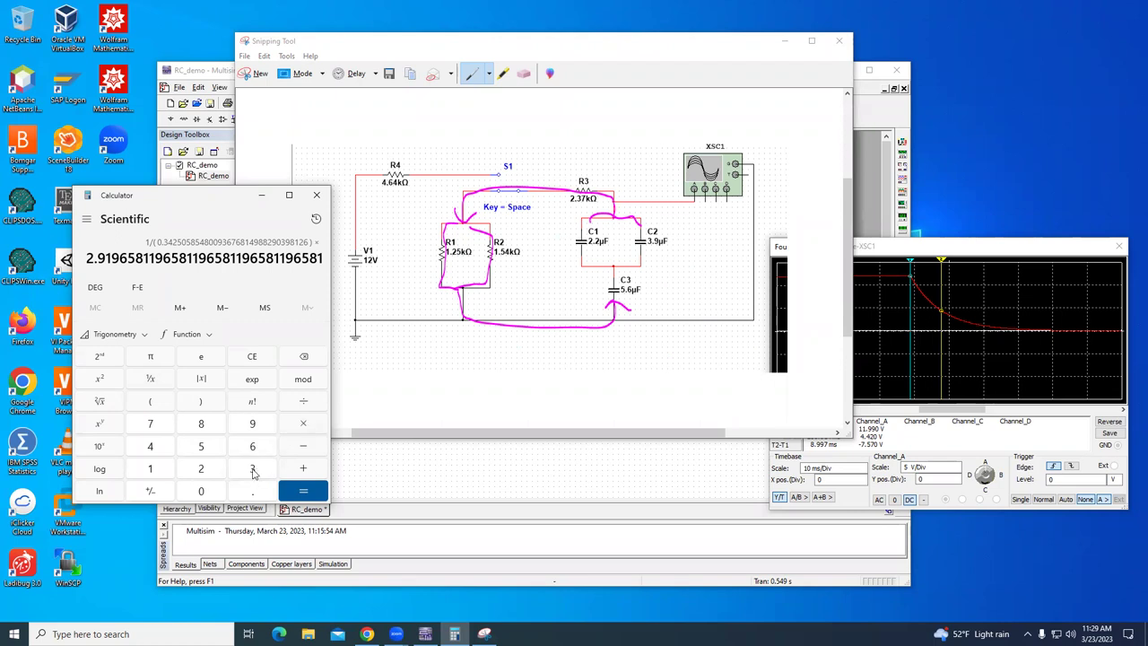
click(257, 473)
click(253, 494)
click(201, 494)
click(252, 449)
click(301, 491)
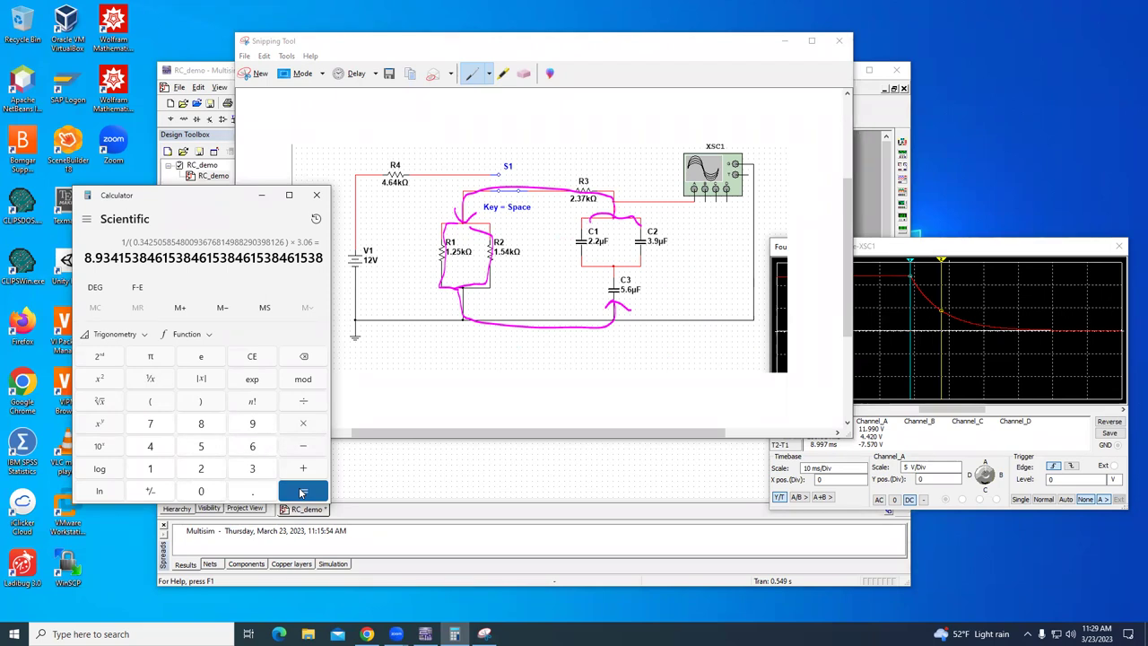
- Bring the Multisim oscilloscope forward to compare its 8.997 ms interval with 8.934
click(1018, 248)
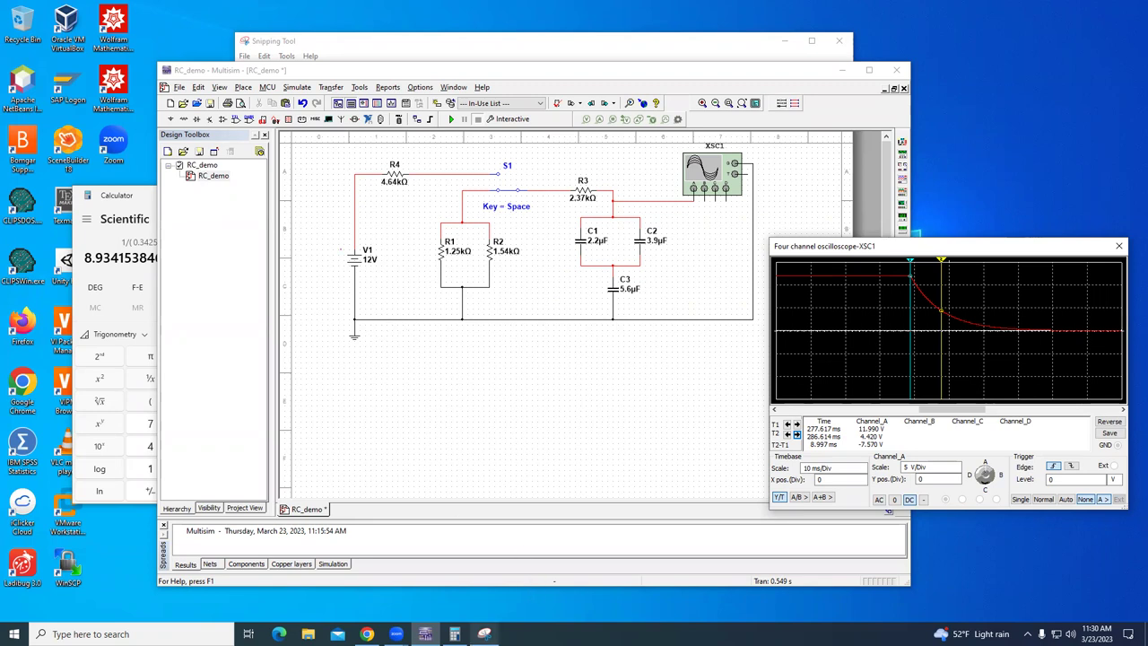
- Take a new Snipping Tool capture of the schematic area
click(484, 633)
click(259, 74)
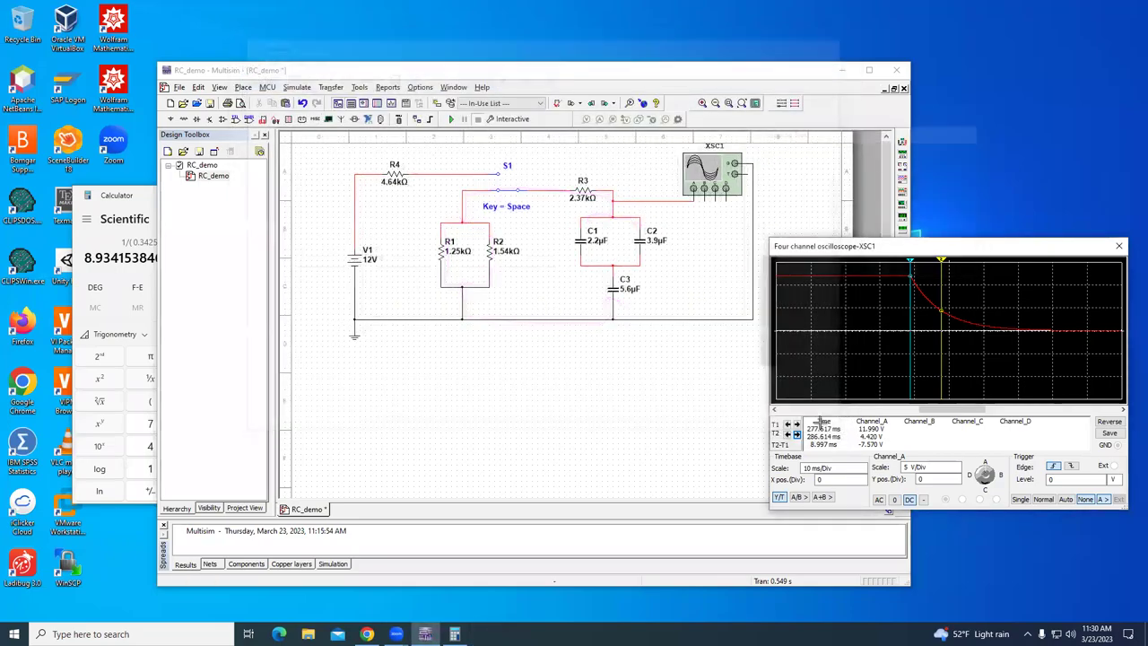
drag(296, 116, 820, 421)
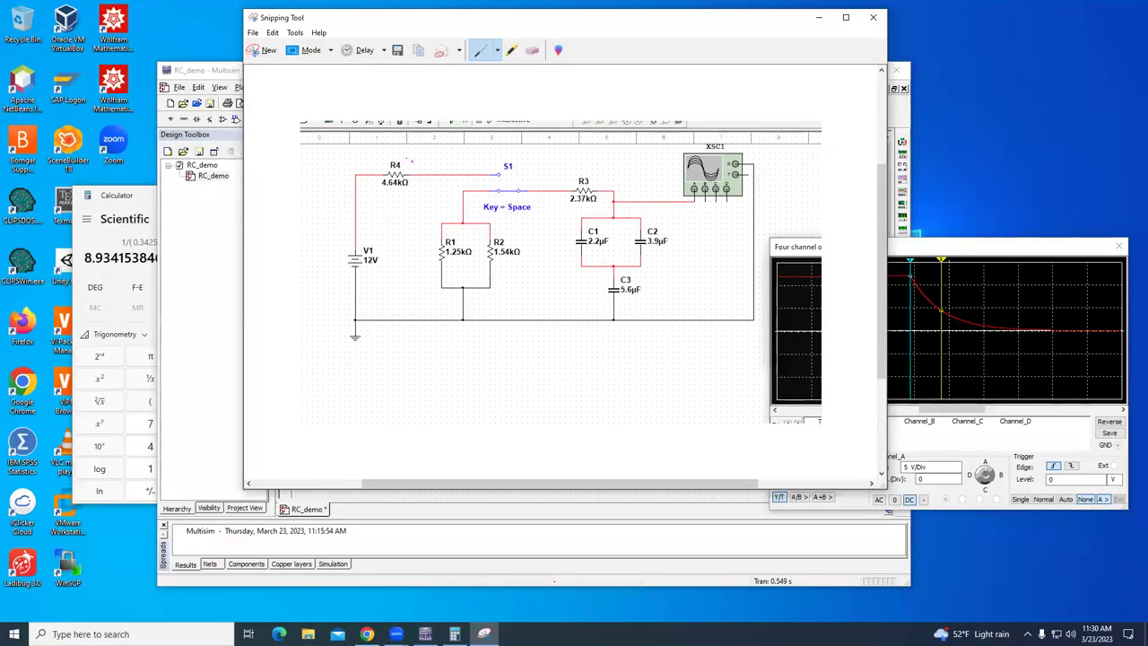
- Handwrite node letters on the snip: C near R4 and ground, B by R3 and C3, D at R1/R2
drag(410, 164, 415, 199)
mouse_move(543, 173)
mouse_down()
mouse_move(547, 203)
mouse_move(560, 188)
mouse_move(582, 199)
mouse_up()
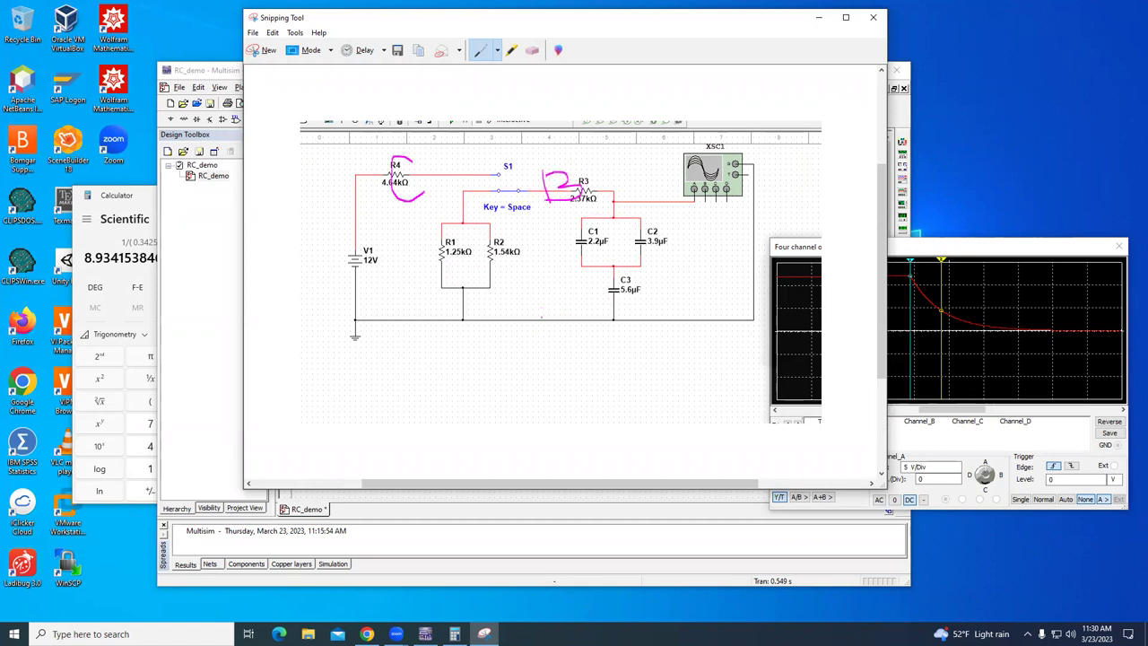
drag(540, 308, 545, 334)
drag(405, 306, 416, 330)
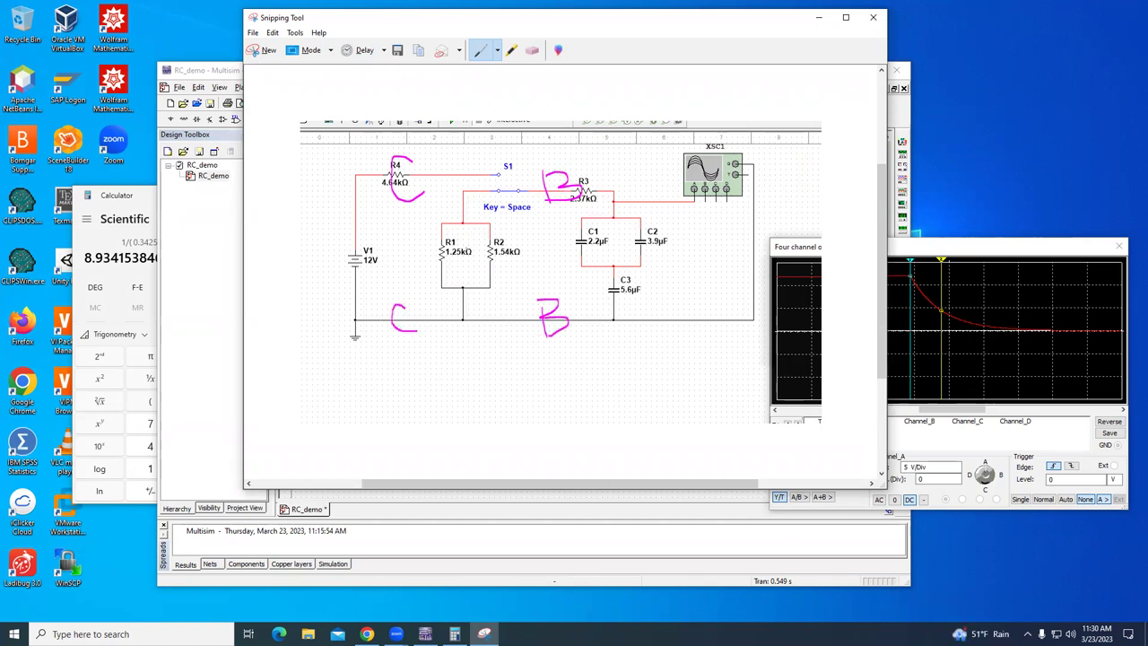
mouse_move(463, 227)
mouse_down()
mouse_move(464, 260)
mouse_move(477, 257)
mouse_move(441, 265)
mouse_up()
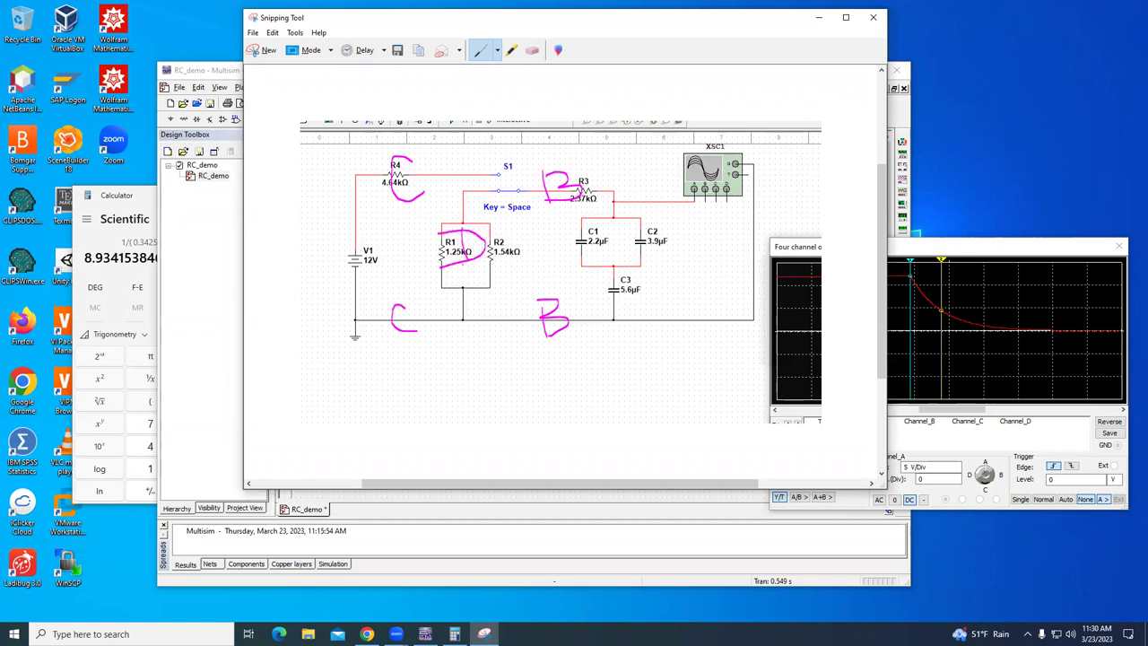